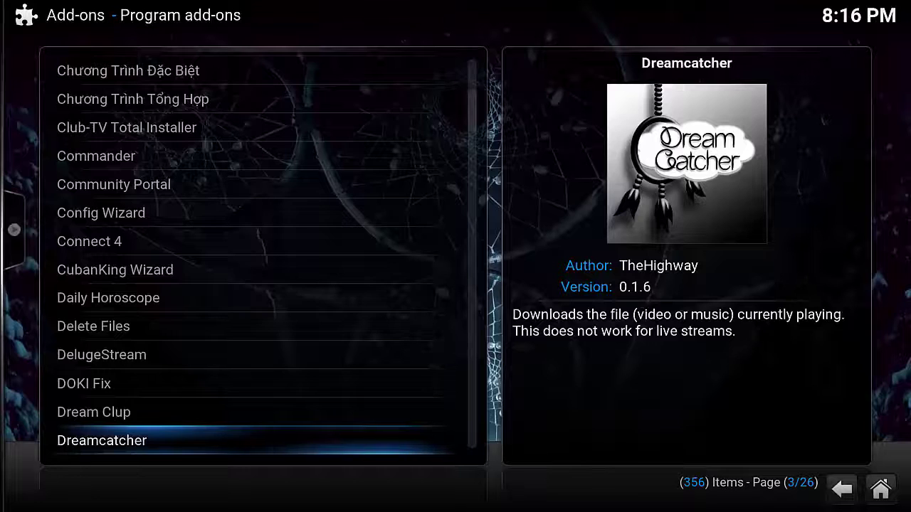
Start Kodi from its desktop shortcut so it opens full-screen on the home menu.
key("Return")
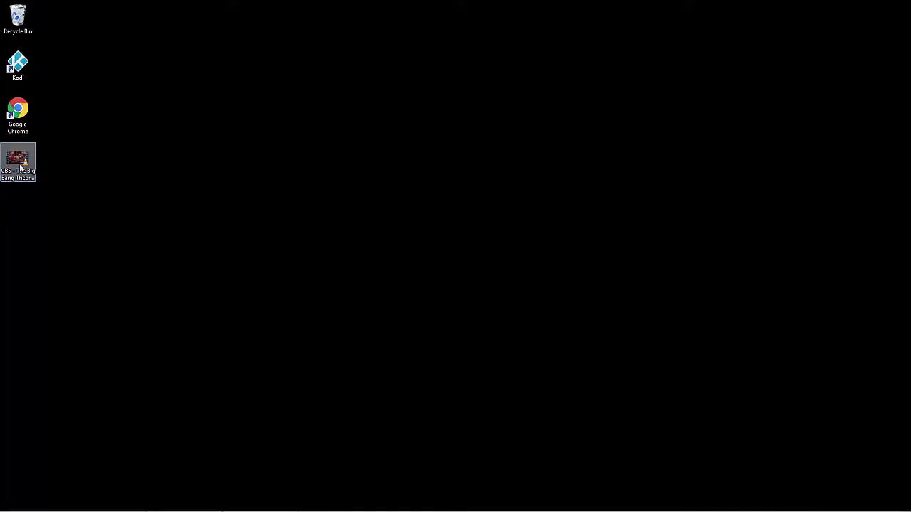
double_click(21, 173)
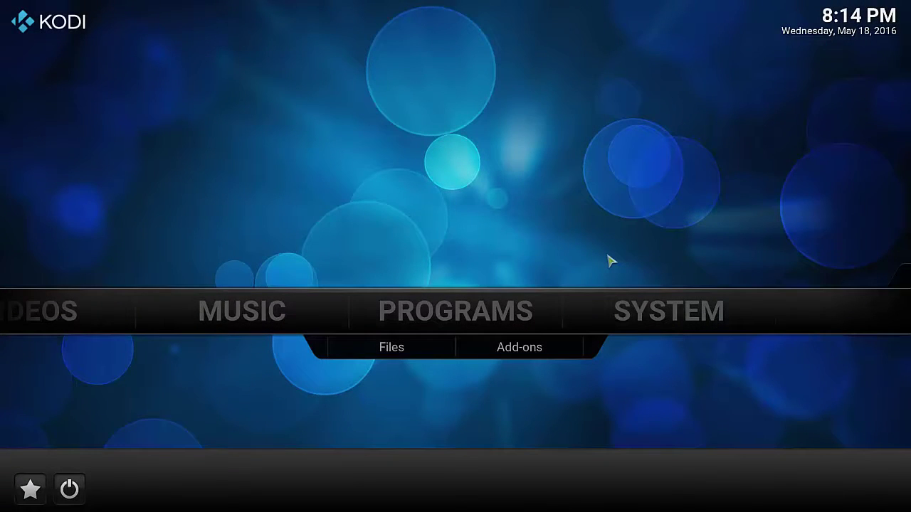
Go to the SYSTEM category on the home menu and open the File manager.
key("Left")
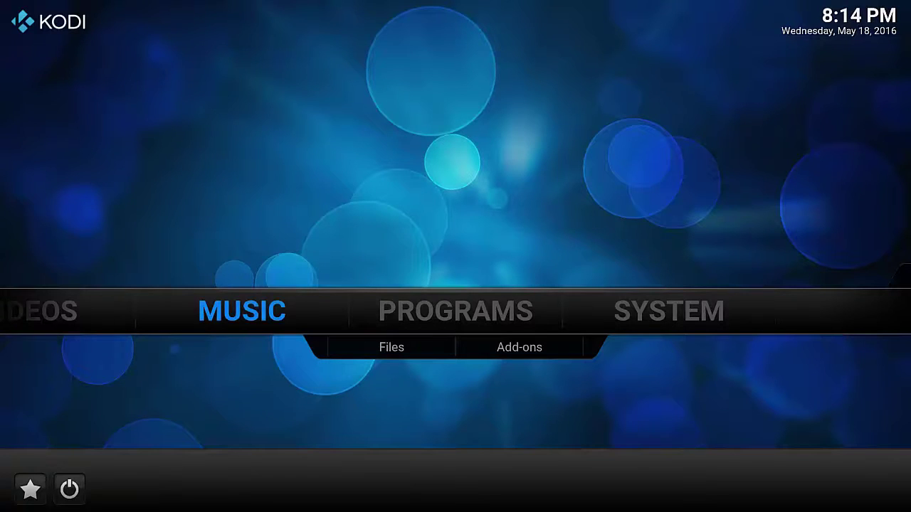
key("Right")
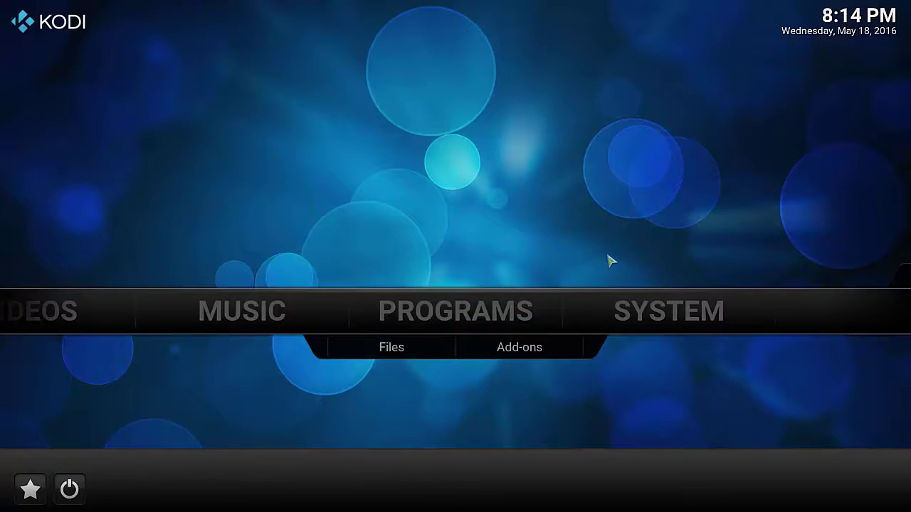
key("Left")
key("Right")
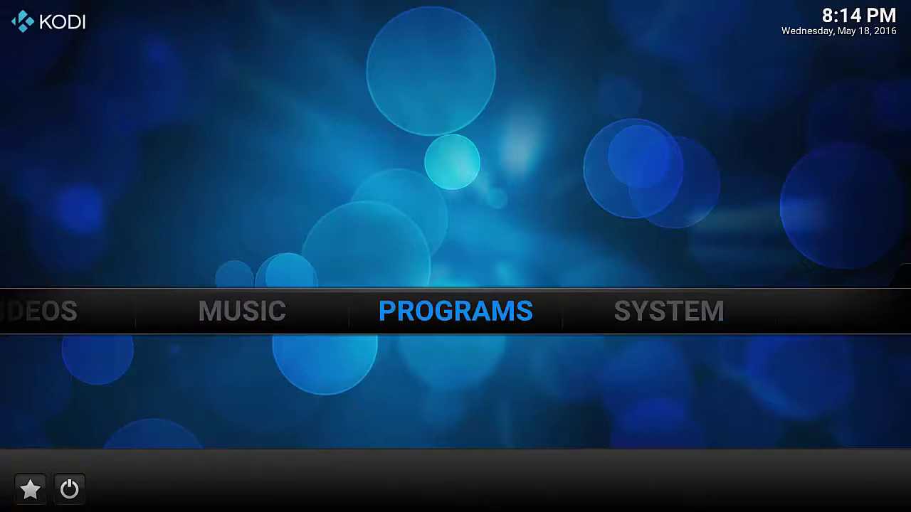
key("Right")
key("Down")
key("Right")
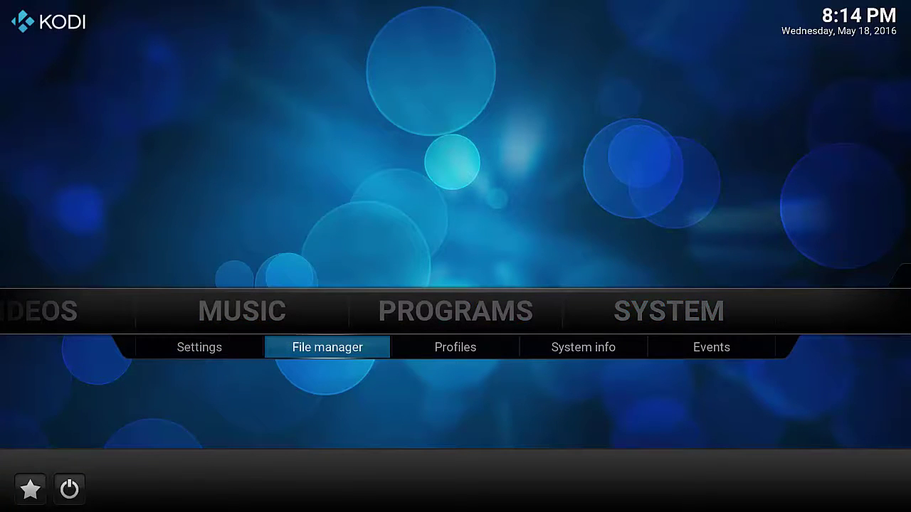
key("Return")
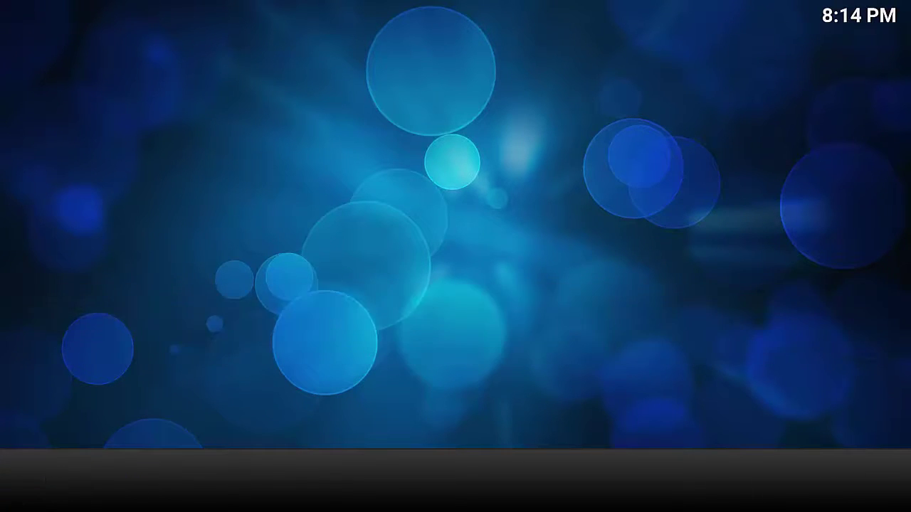
key("Return")
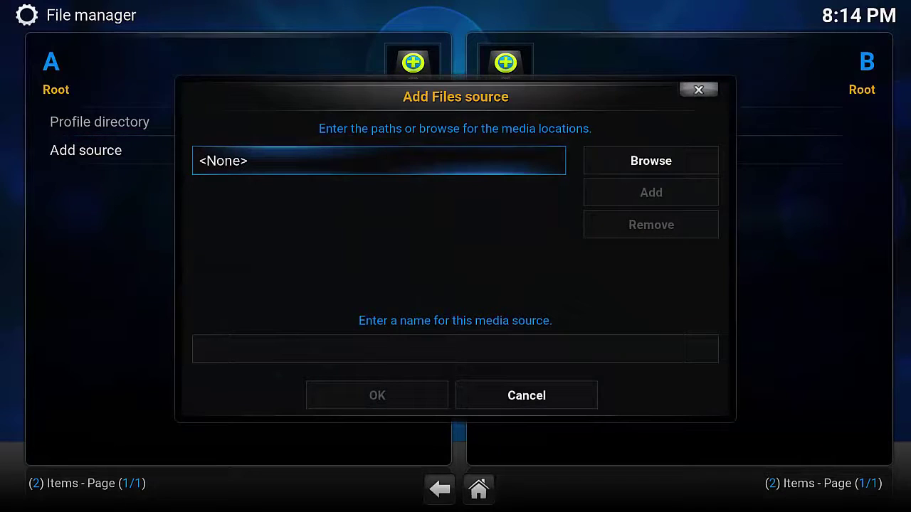
key("Return")
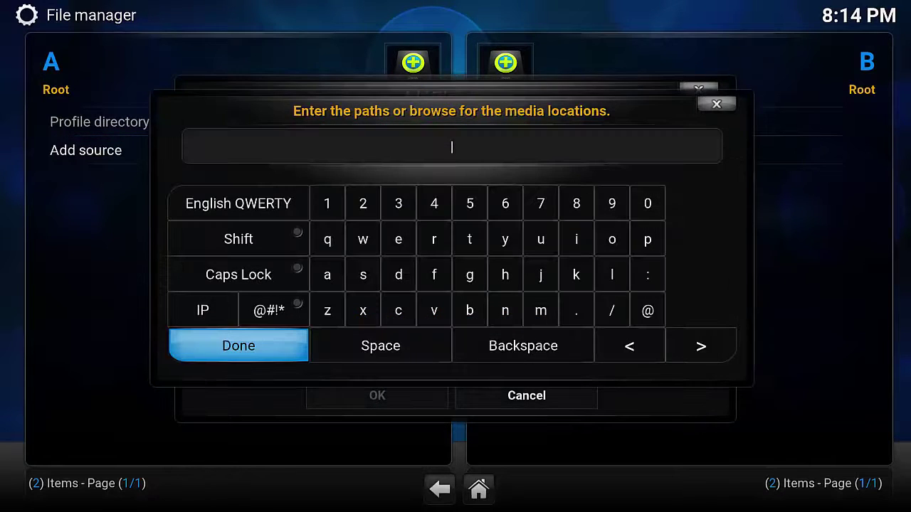
type("http://")
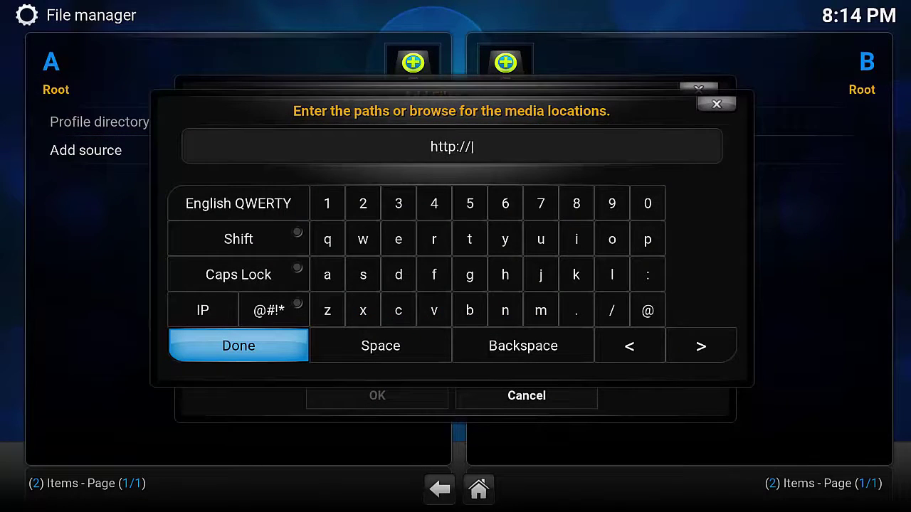
type("srp")
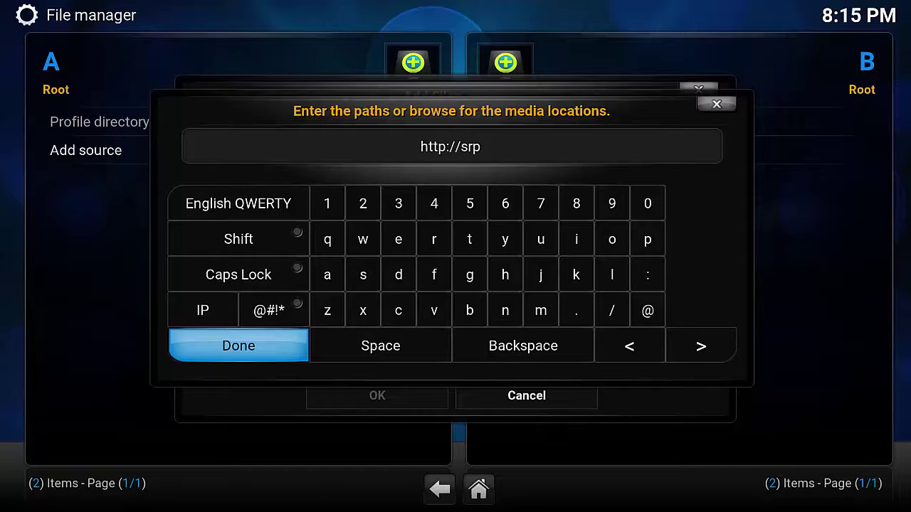
type(".nu")
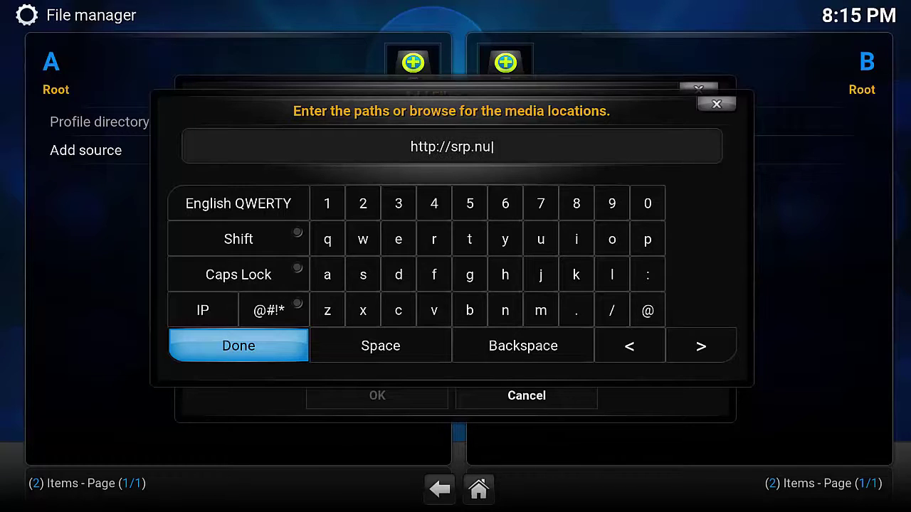
key("Return")
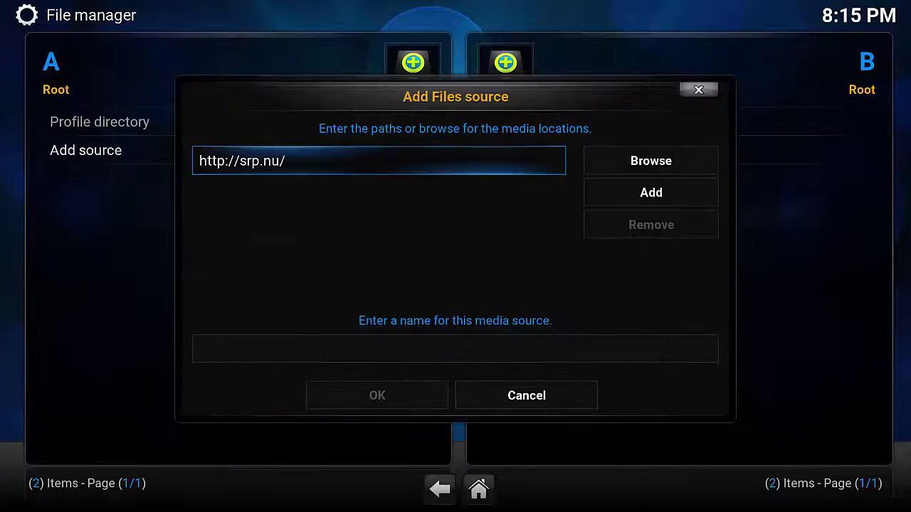
left_click(455, 348)
type("Supe")
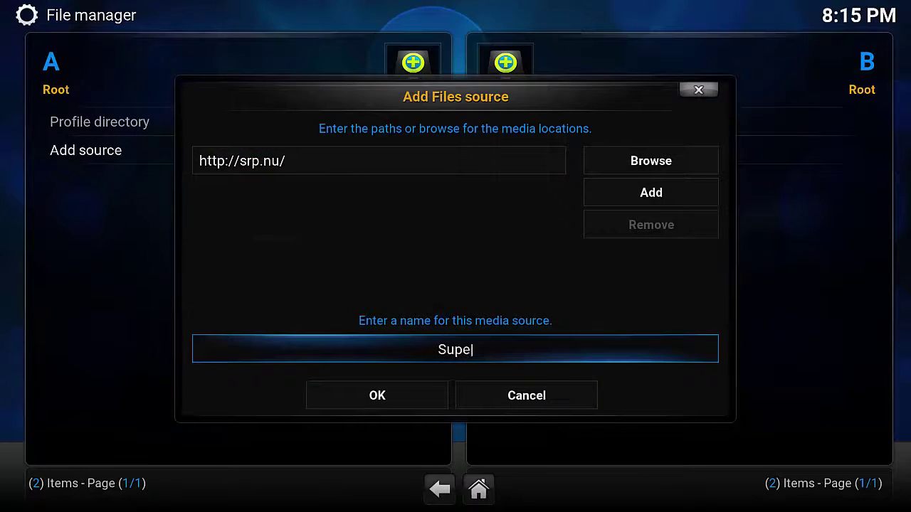
type("rRepo")
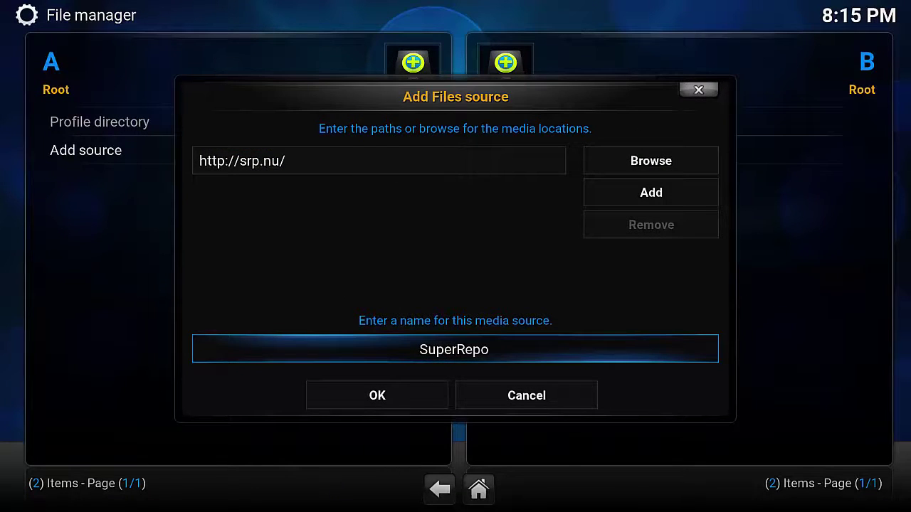
left_click(377, 395)
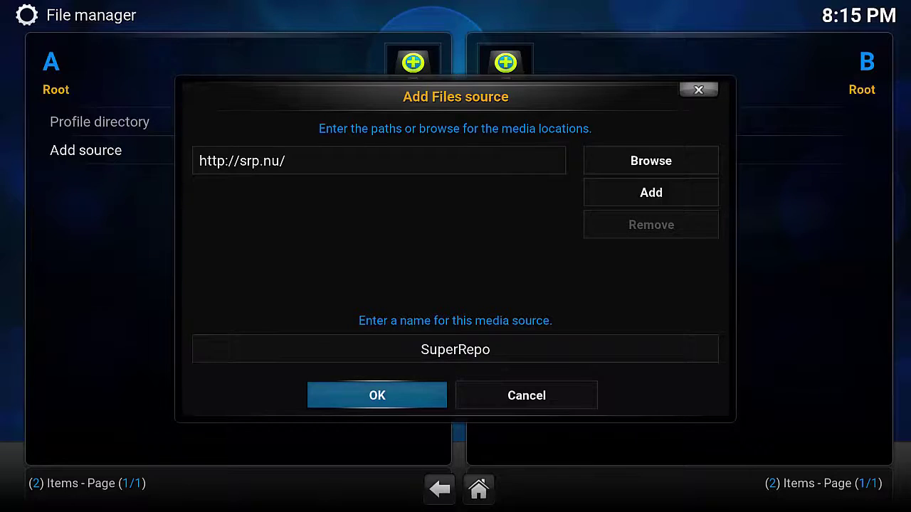
key("Return")
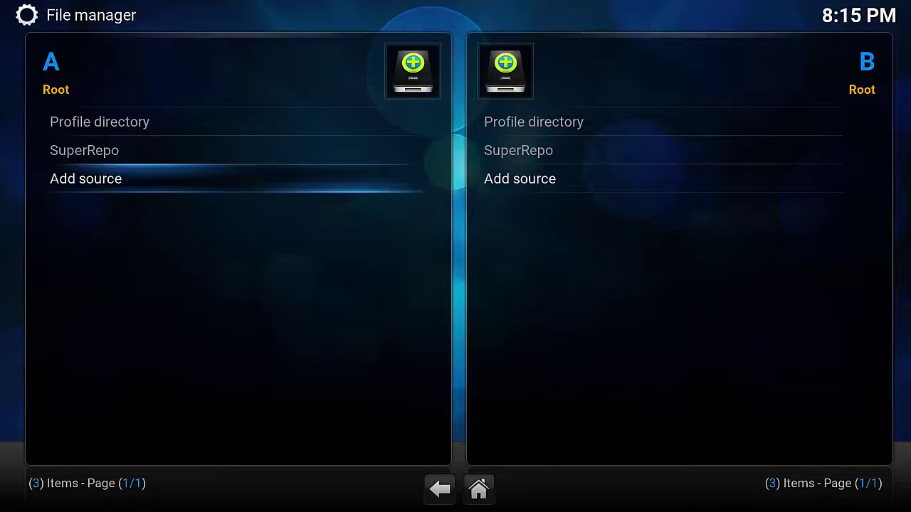
Open the Install from zip file browser in the Add-ons settings.
key("Escape")
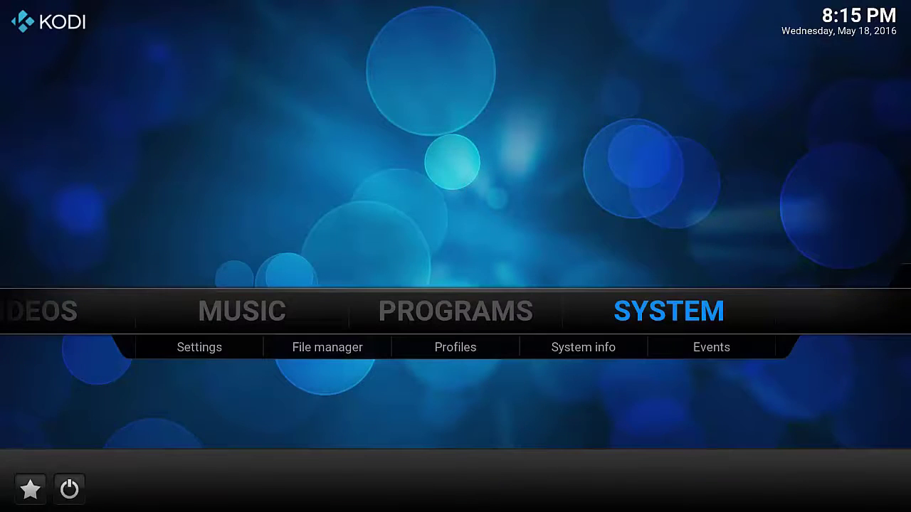
key("Return")
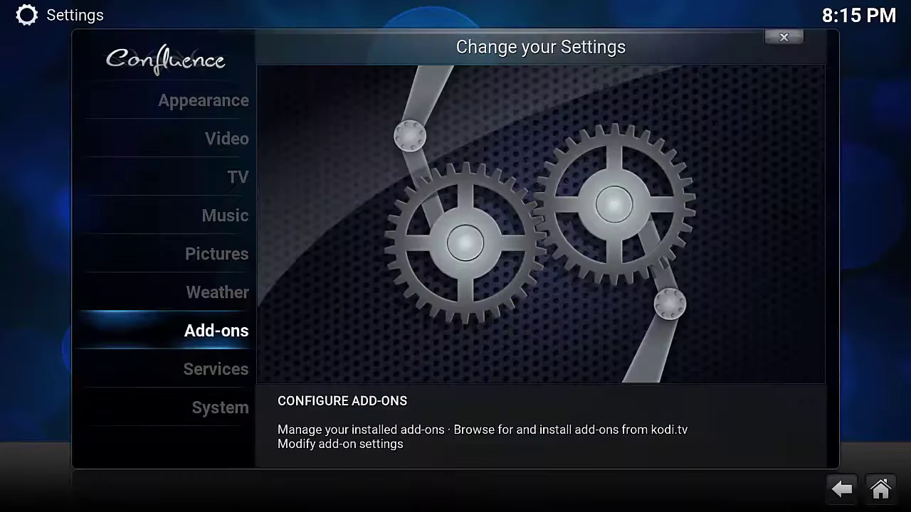
key("Return")
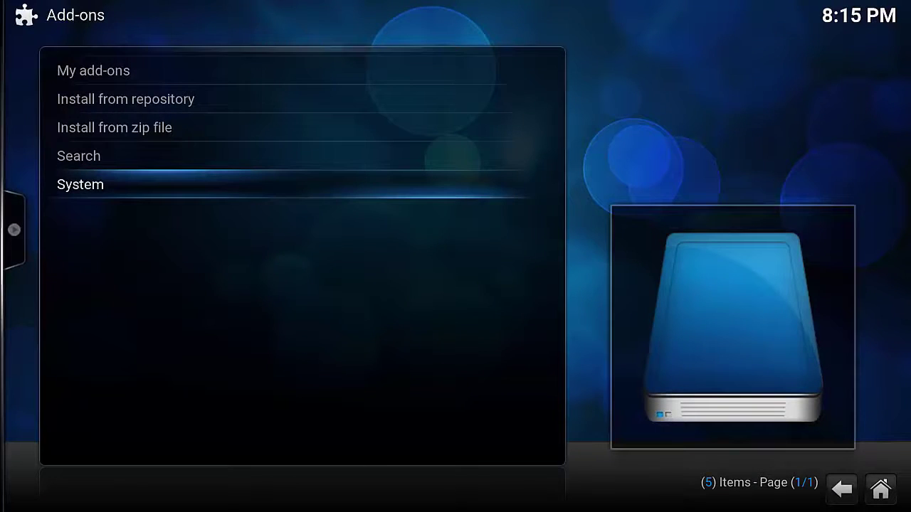
key("Up")
key("Up")
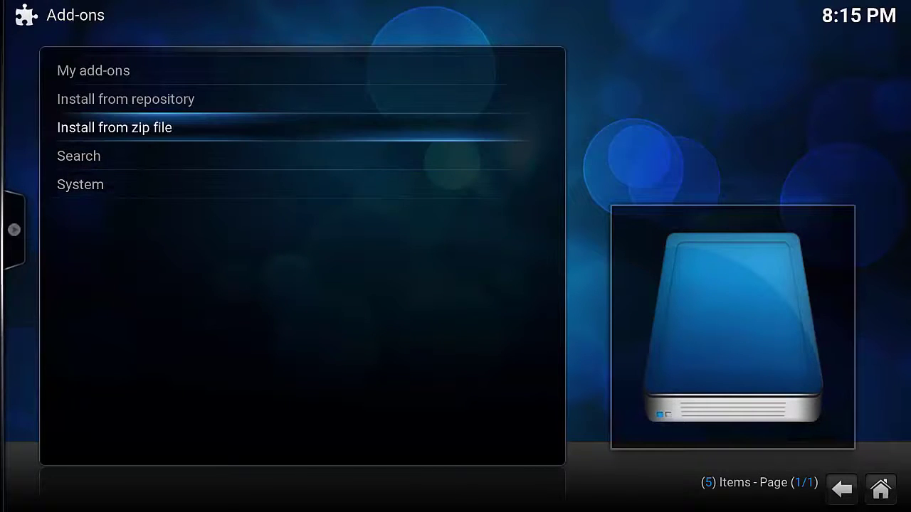
key("Return")
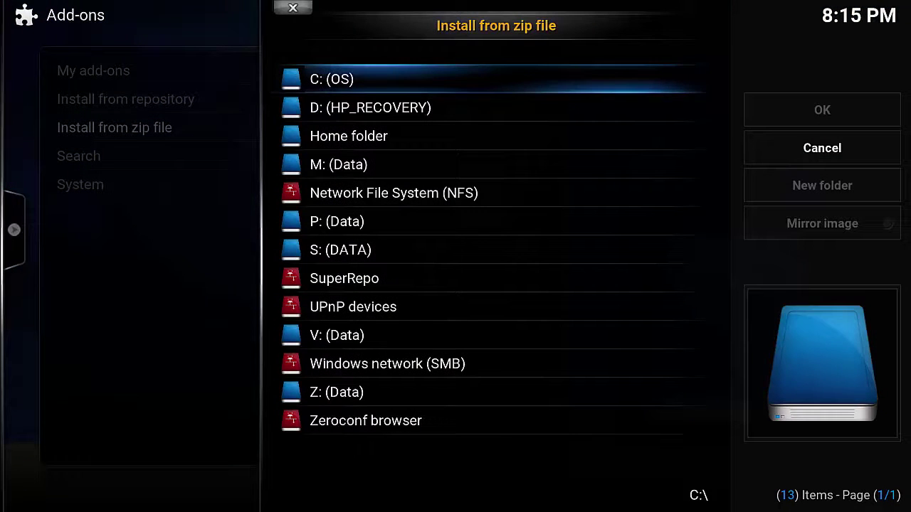
Install superrepo.kodi.jarvis.all-0.7.04.zip from SuperRepo's jarvis > all folder.
key("Down")
key("Down")
key("Down")
key("Down")
key("Down")
key("Down")
key("Down")
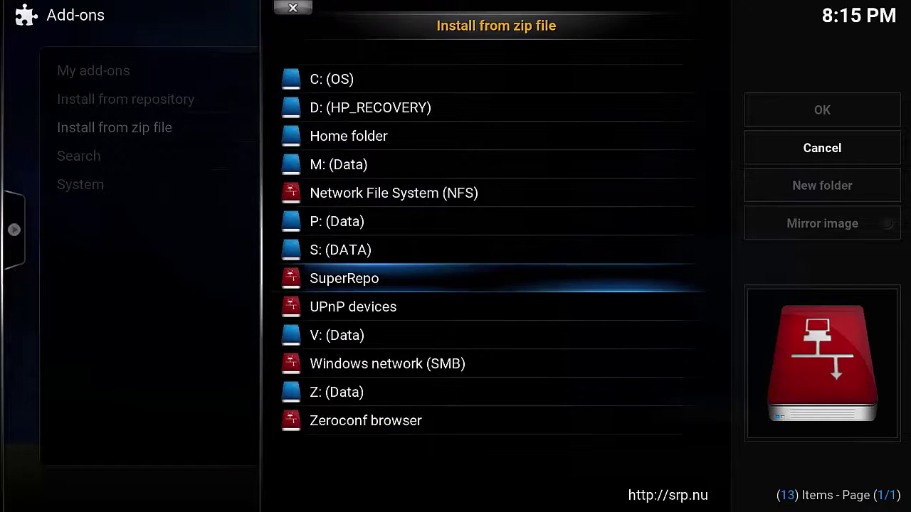
key("Return")
key("Down")
key("Down")
key("Down")
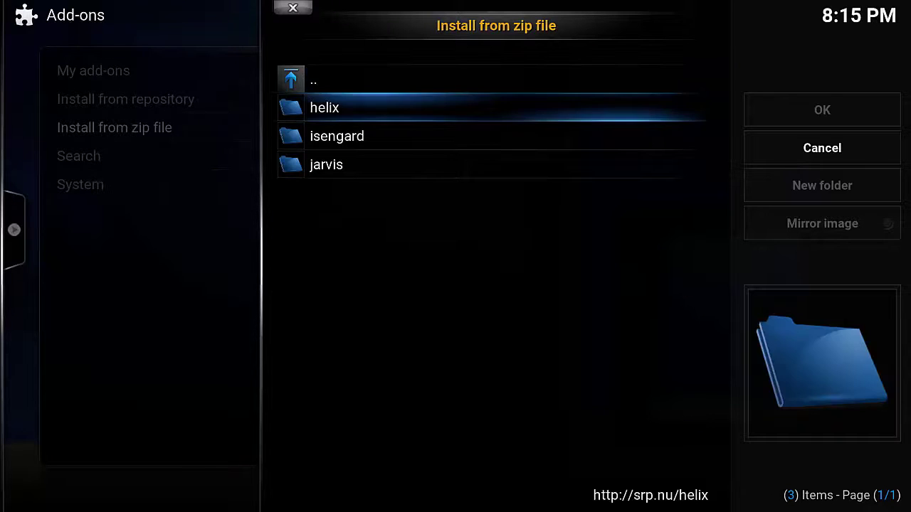
key("Return")
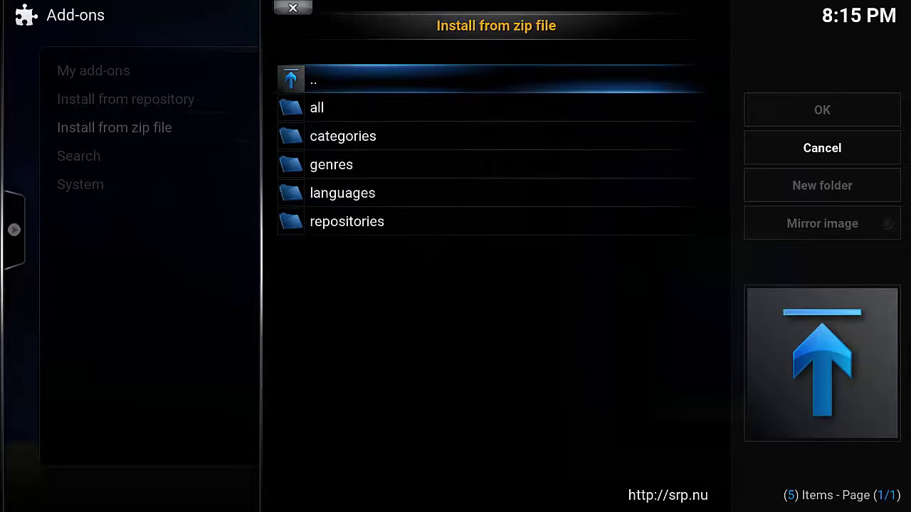
key("Down")
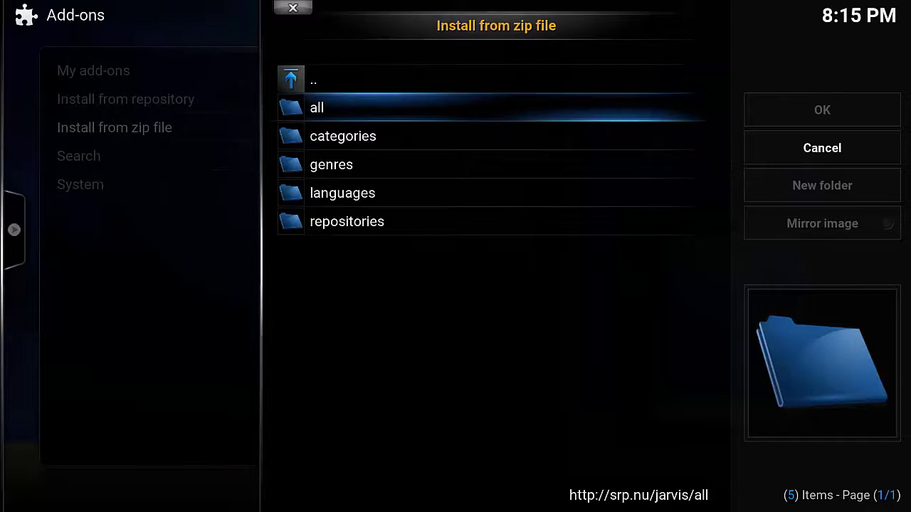
key("Return")
key("Down")
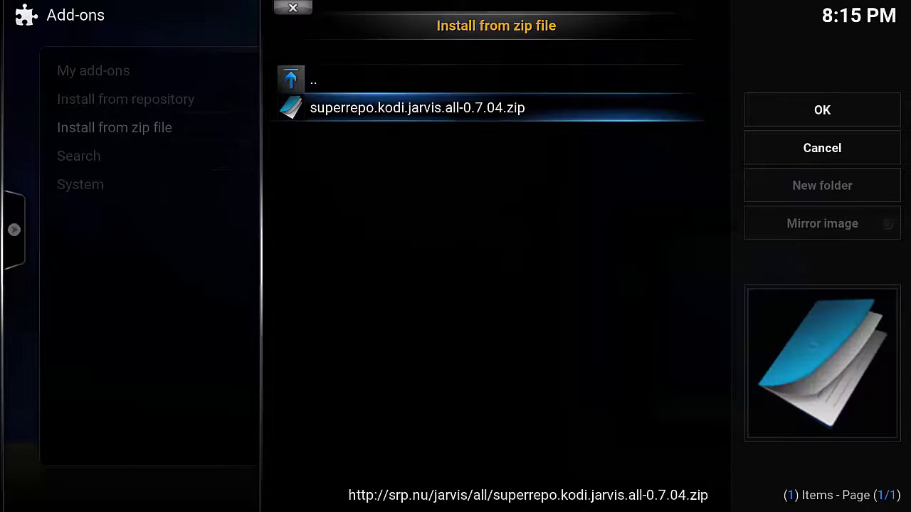
key("Return")
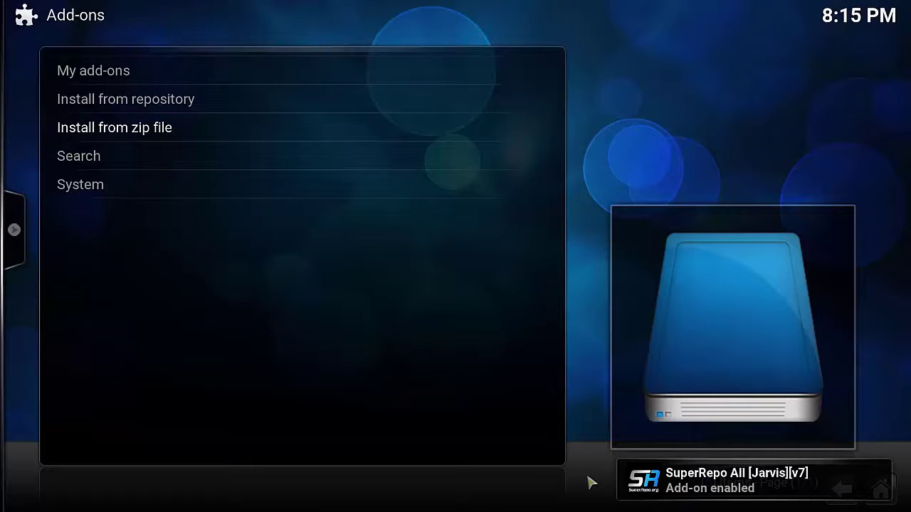
key("Up")
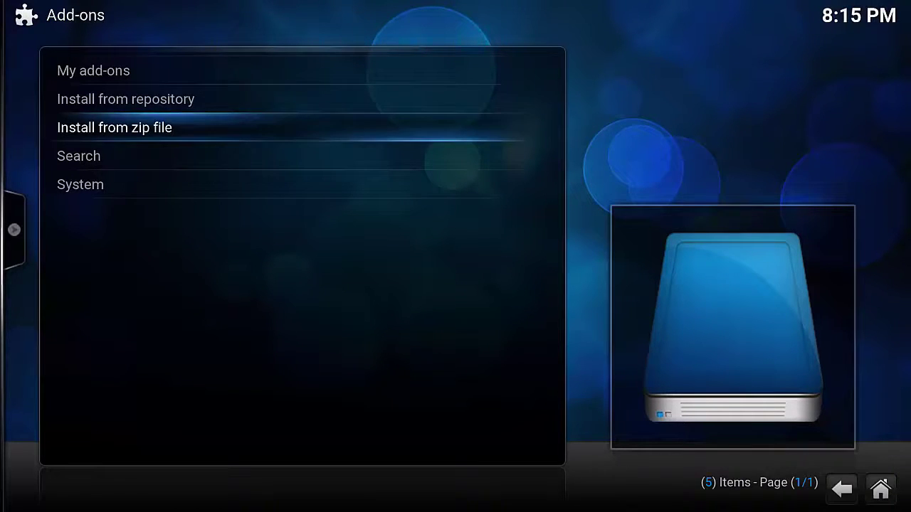
Open the SuperRepo All [Jarvis][v7] repository under Install from repository.
key("Up")
key("Return")
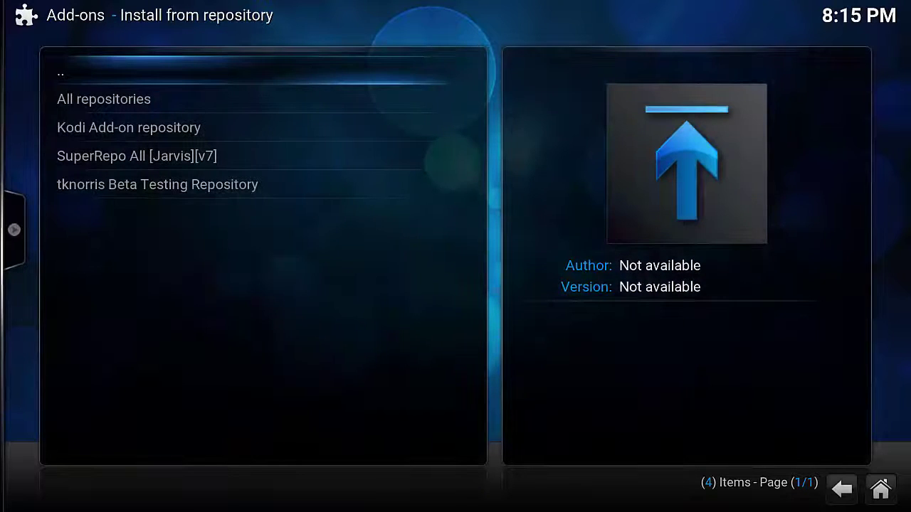
key("BackSpace")
key("Up")
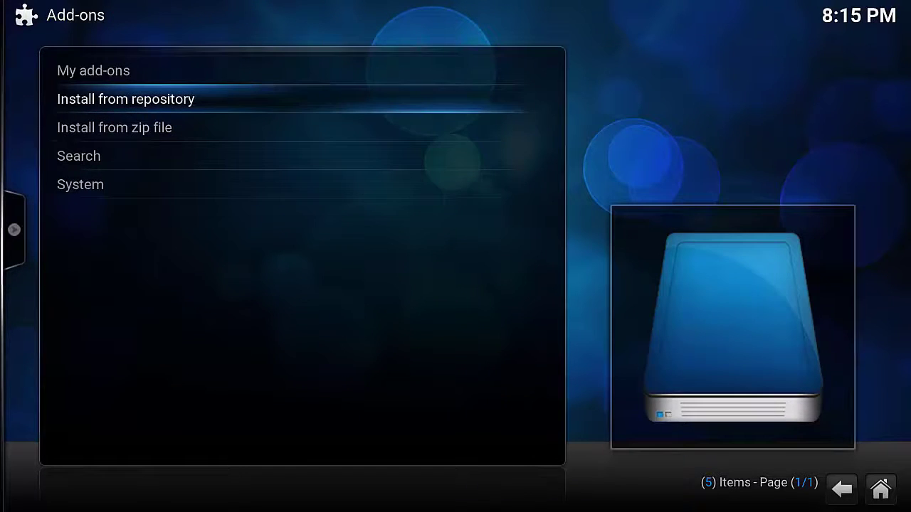
key("Return")
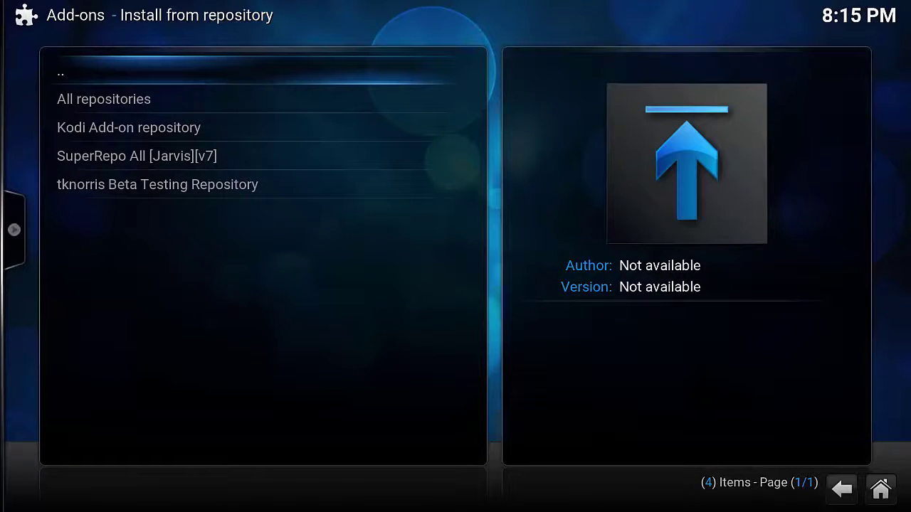
key("Down")
key("Down")
key("Down")
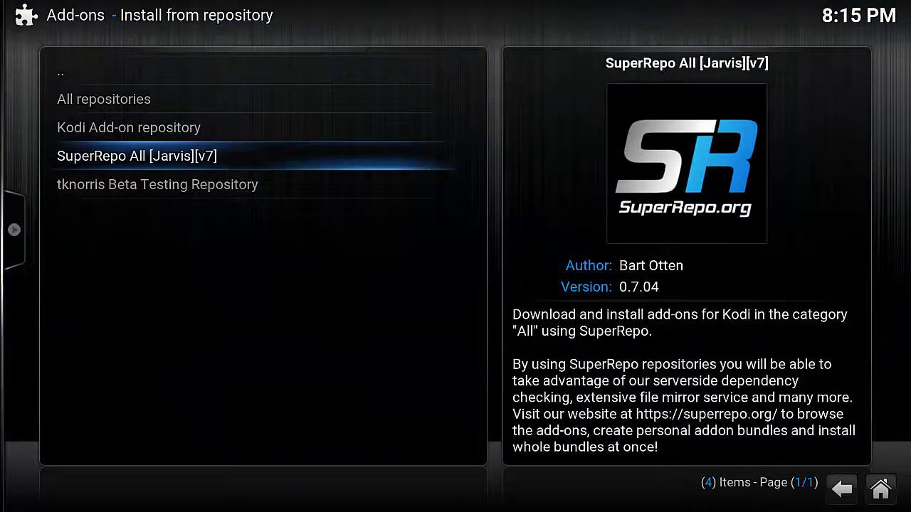
key("Return")
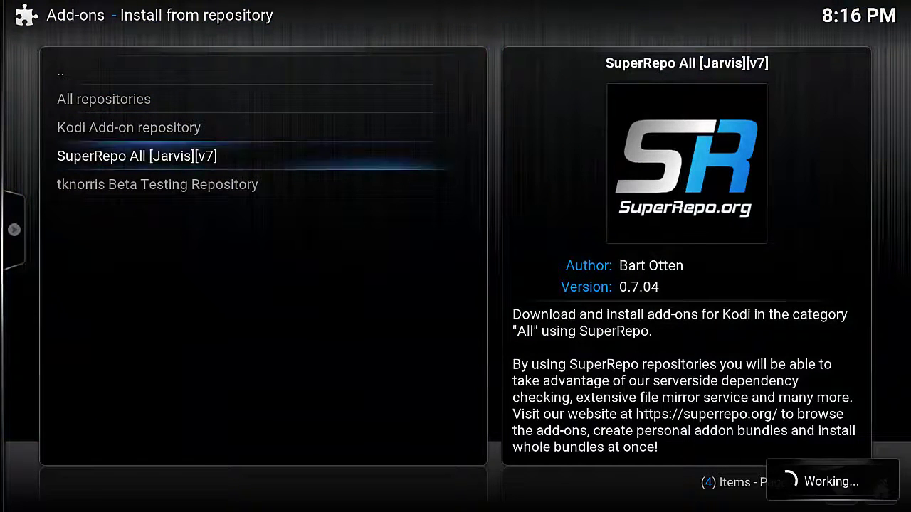
Scroll the Program add-ons to Dreamcatcher and show its add-on information.
key("Down")
key("Down")
key("Down")
key("Down")
key("Down")
key("Down")
key("Down")
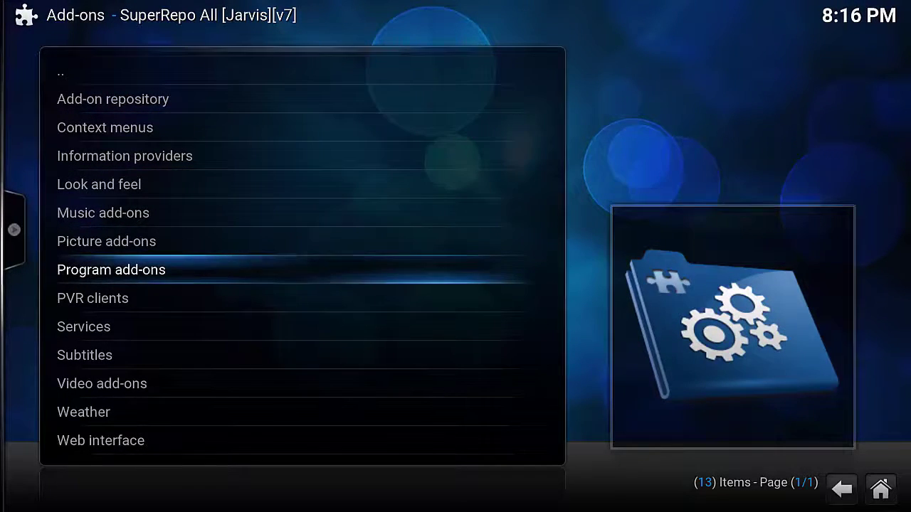
key("Return")
key("Down")
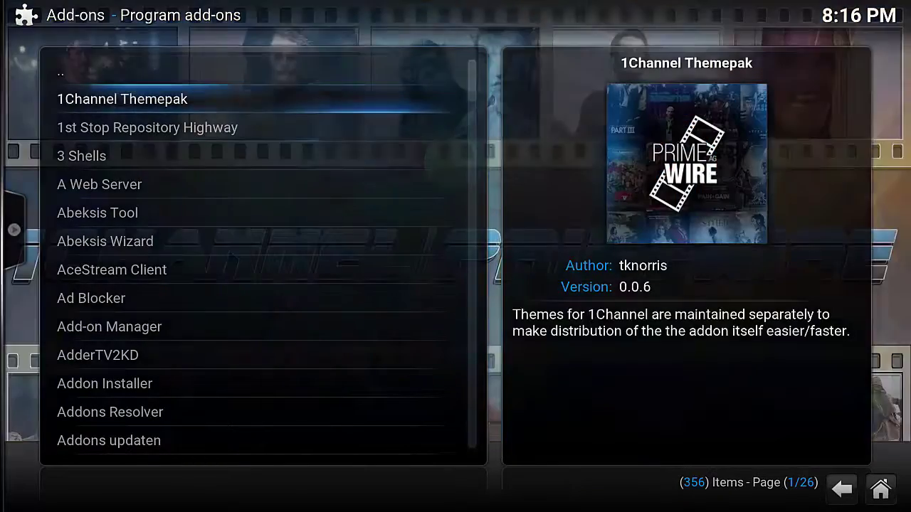
key("Page_Down")
key("Page_Down")
key("Page_Down")
key("Down")
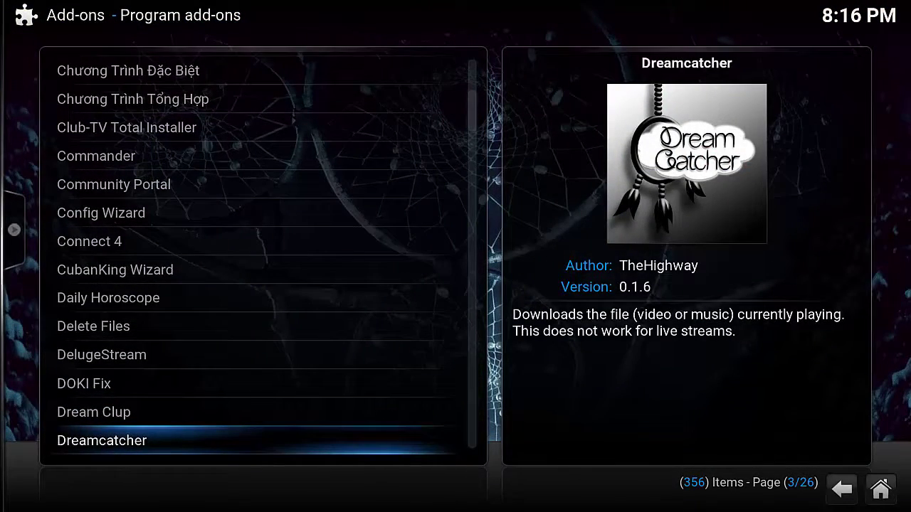
key("Return")
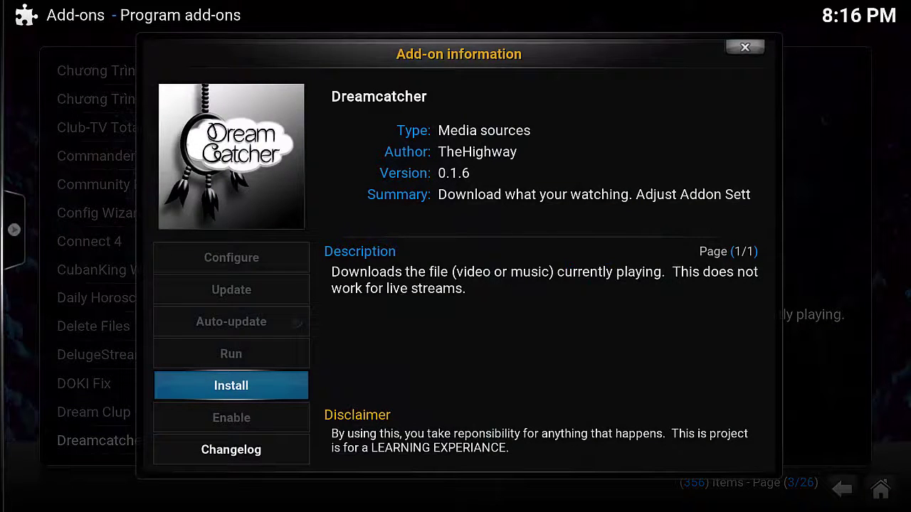
Install Dreamcatcher 0.1.6 and wait until it shows as Enabled.
key("Return")
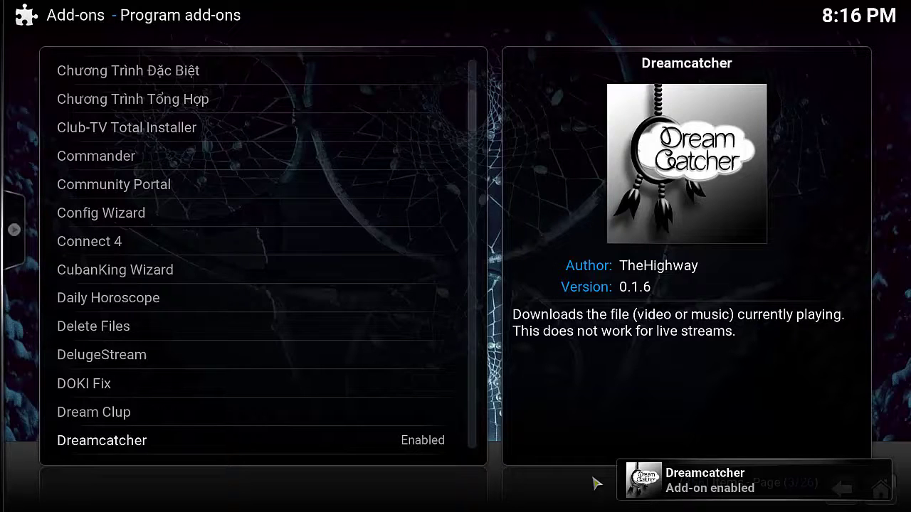
In Dreamcatcher's Downloads settings, set both Video and Audio download folders to Desktop.
right_click(404, 447)
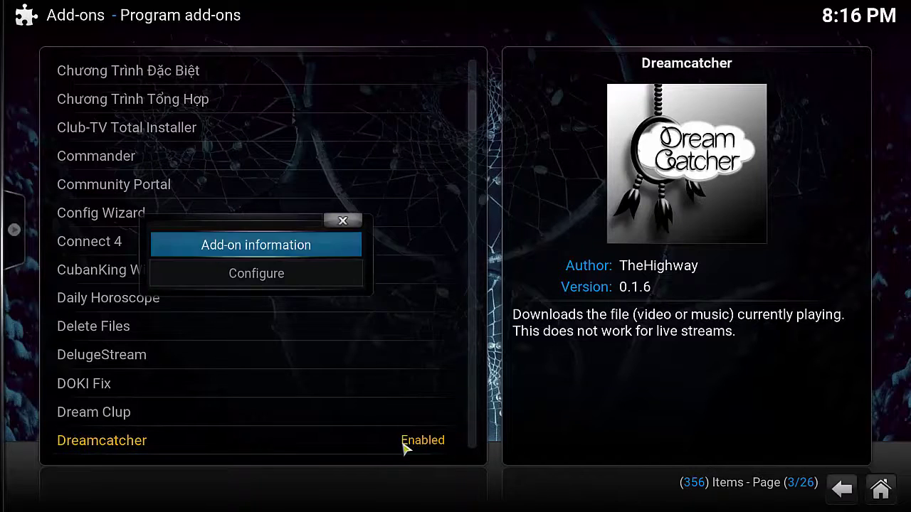
left_click(320, 283)
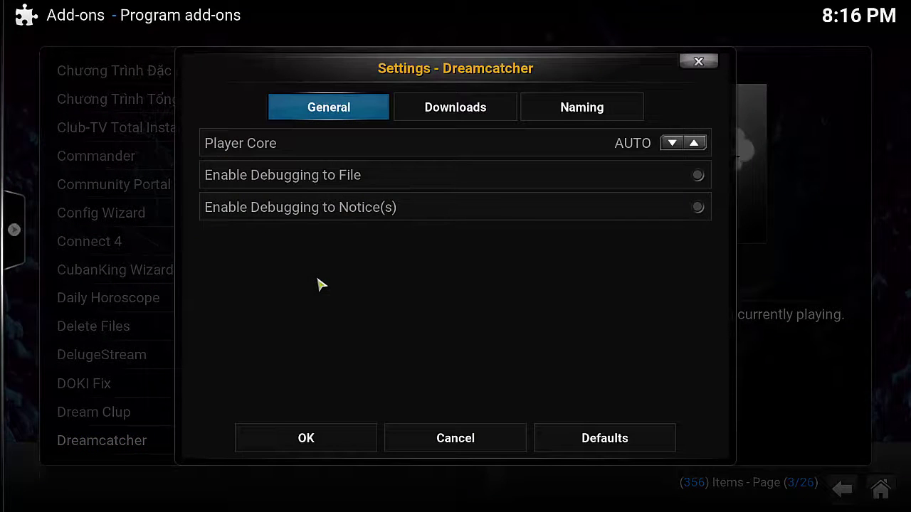
key("Right")
key("Down")
key("Down")
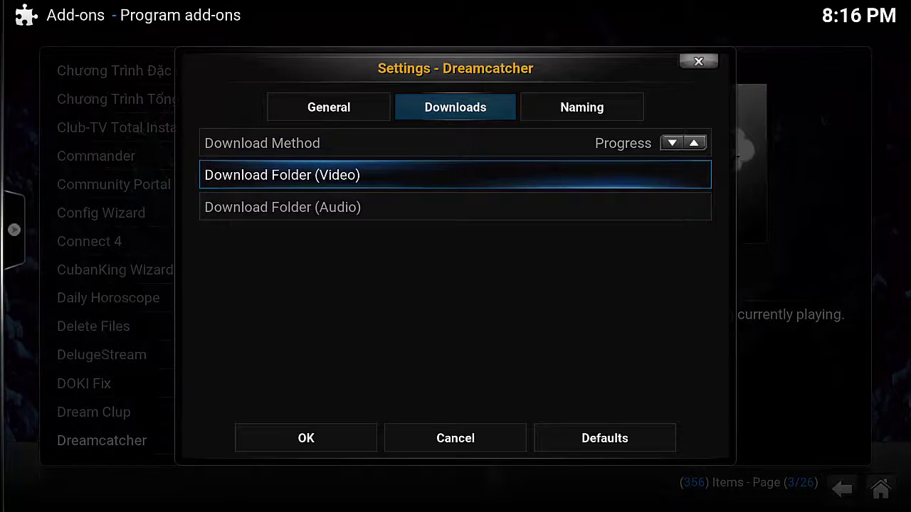
key("Return")
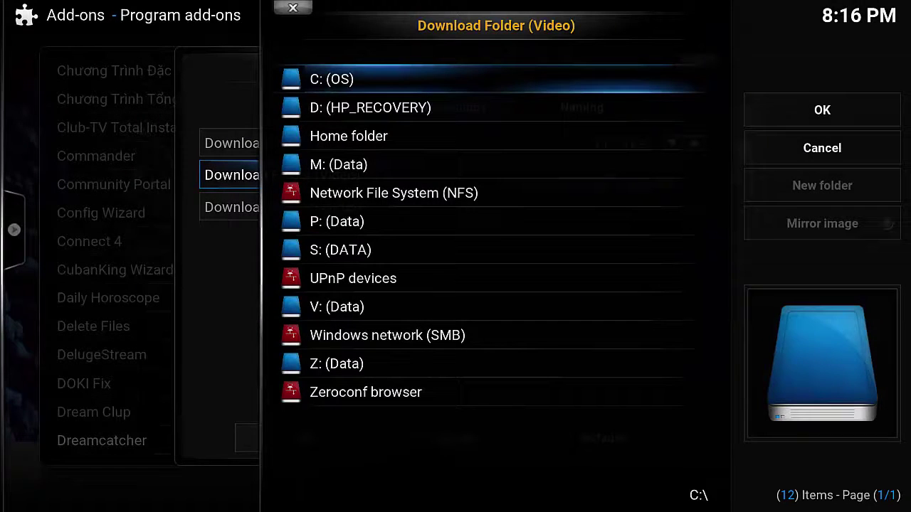
key("Escape")
key("Down")
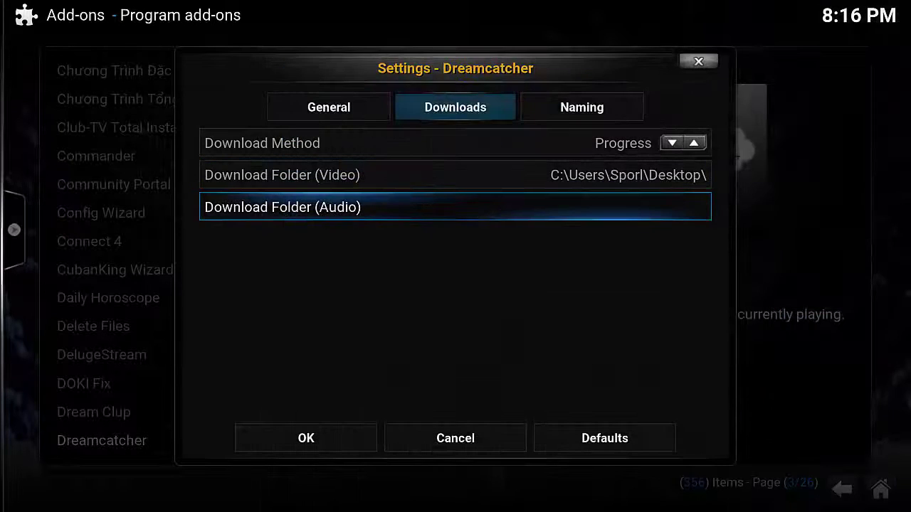
key("Return")
key("Escape")
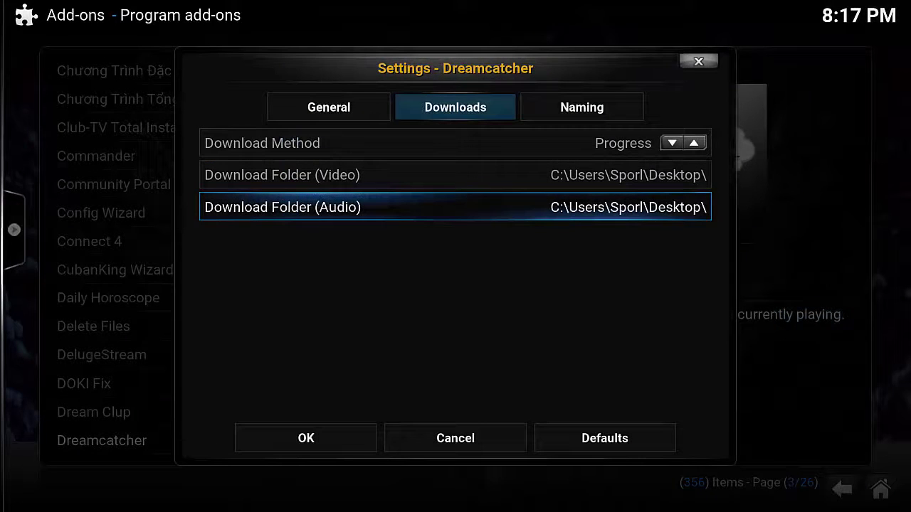
key("Down")
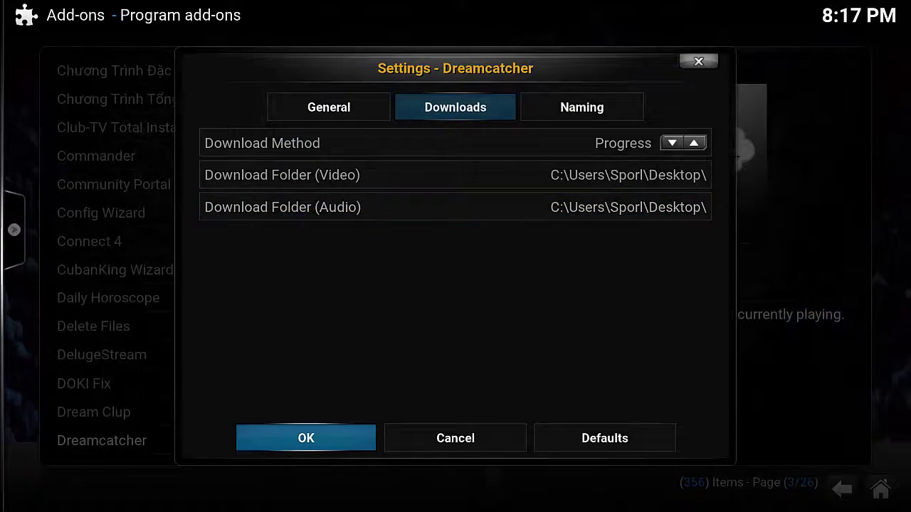
key("Return")
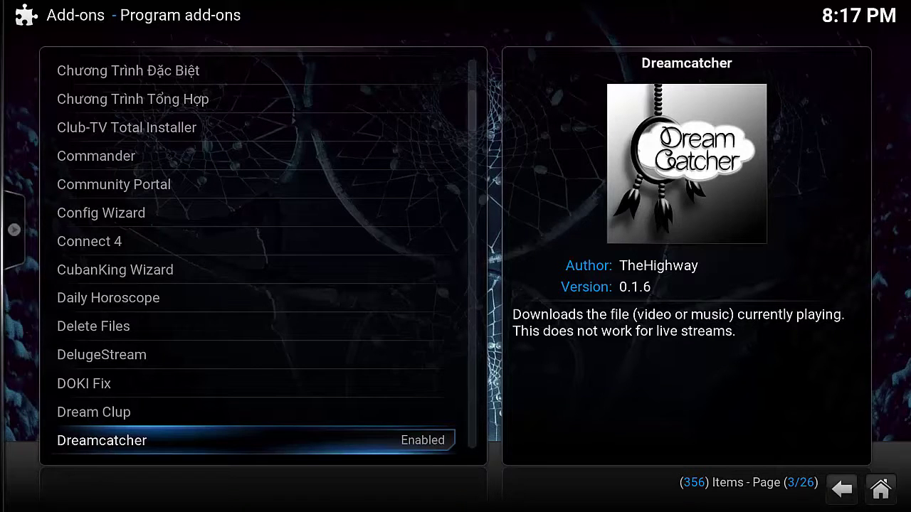
Open Stream All The Sources from Videos and go to TV Shows > Trending TV Shows.
key("Escape")
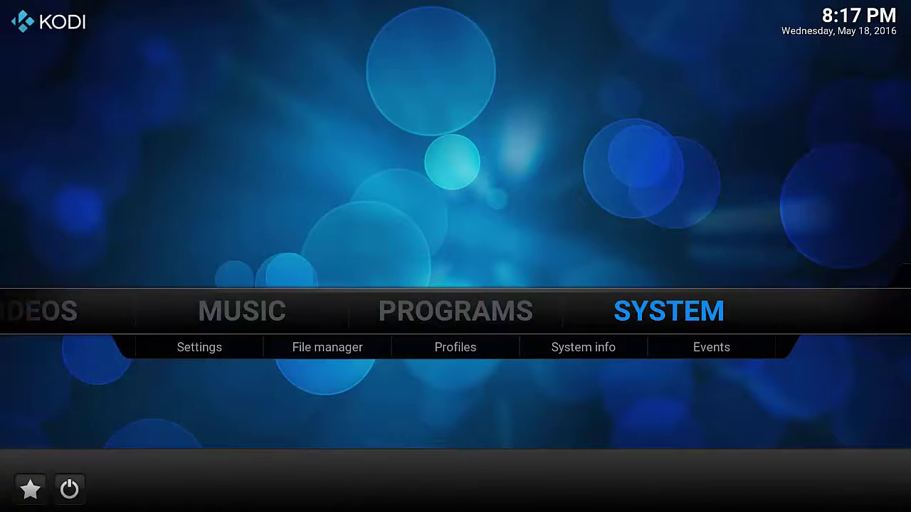
key("Left")
key("Left")
key("Left")
key("Down")
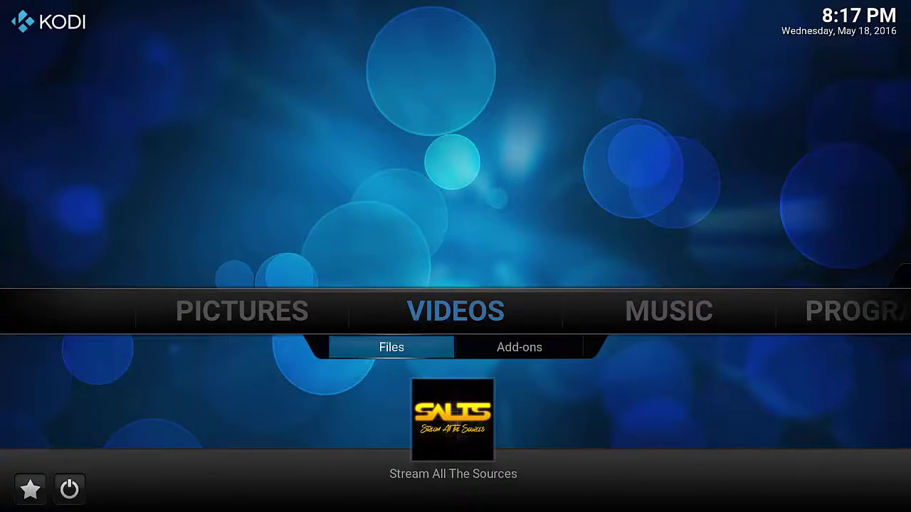
key("Down")
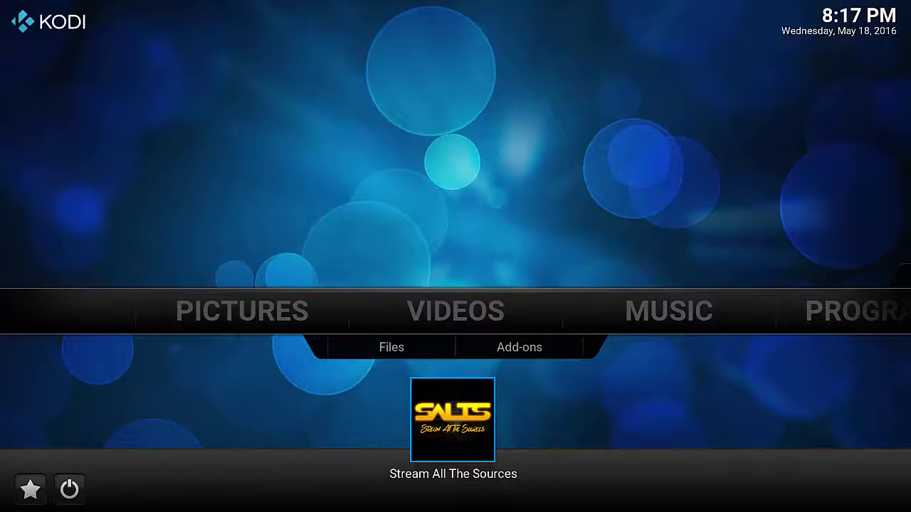
key("Return")
key("Down")
key("Down")
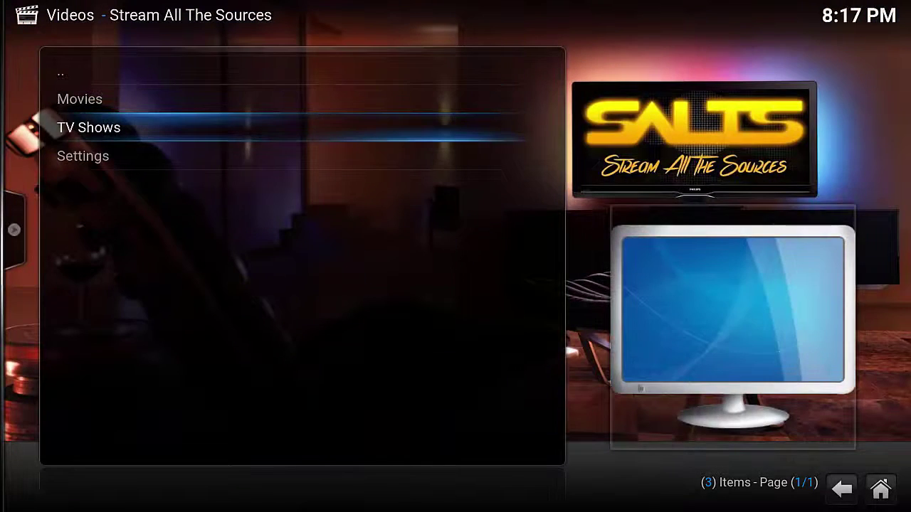
key("Return")
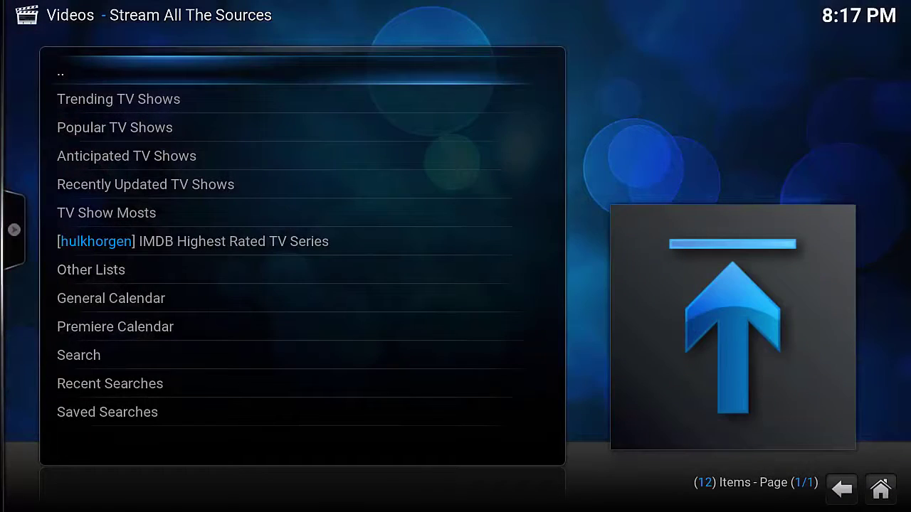
key("Down")
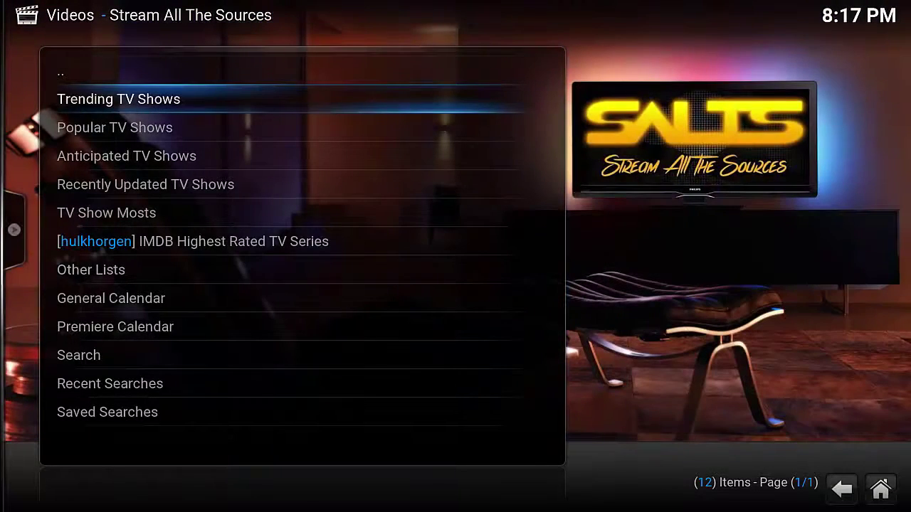
key("Return")
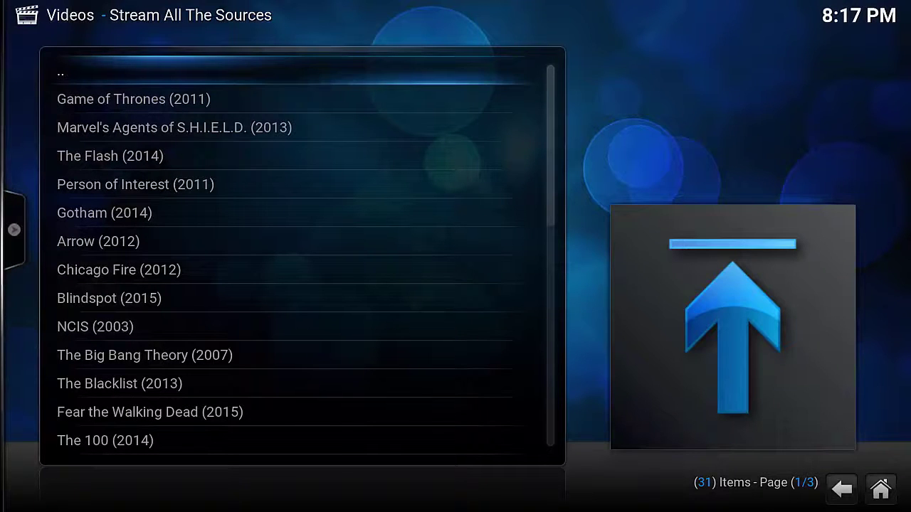
Play The Big Bang Theory Season 9 episode 9x23, The Line Substitution Solution.
key("Down")
key("Down")
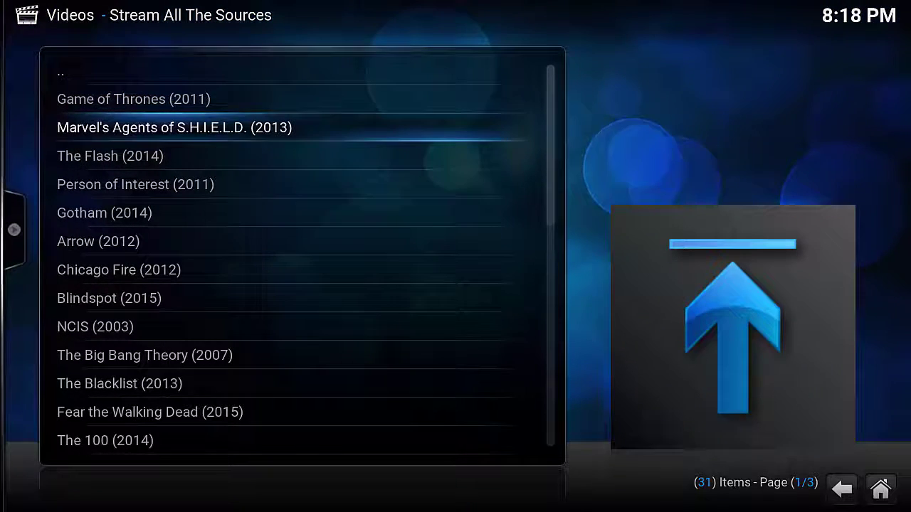
key("Down")
key("Down")
key("Down")
key("Down")
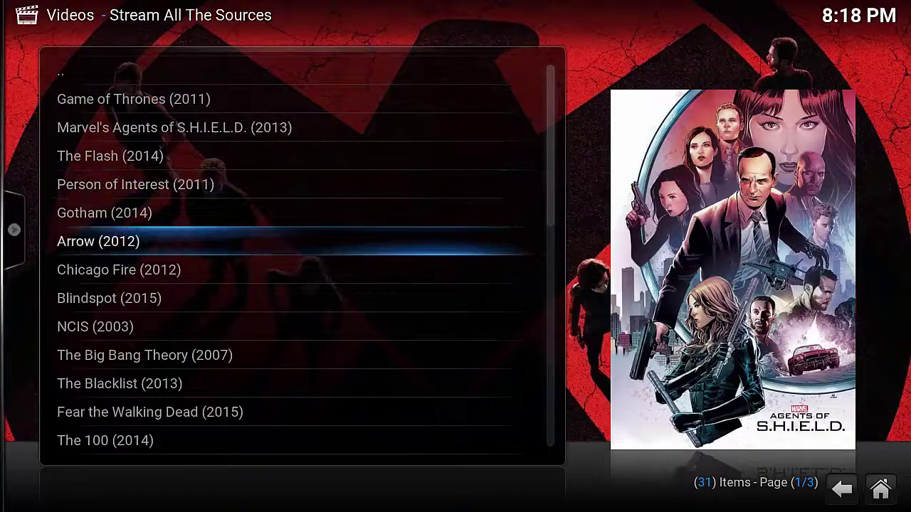
key("Down")
key("Down")
key("Down")
key("Down")
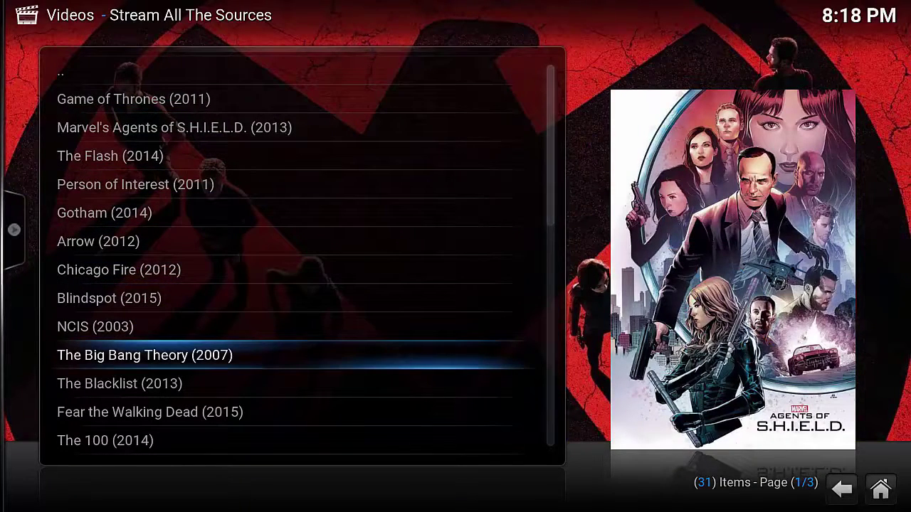
key("Return")
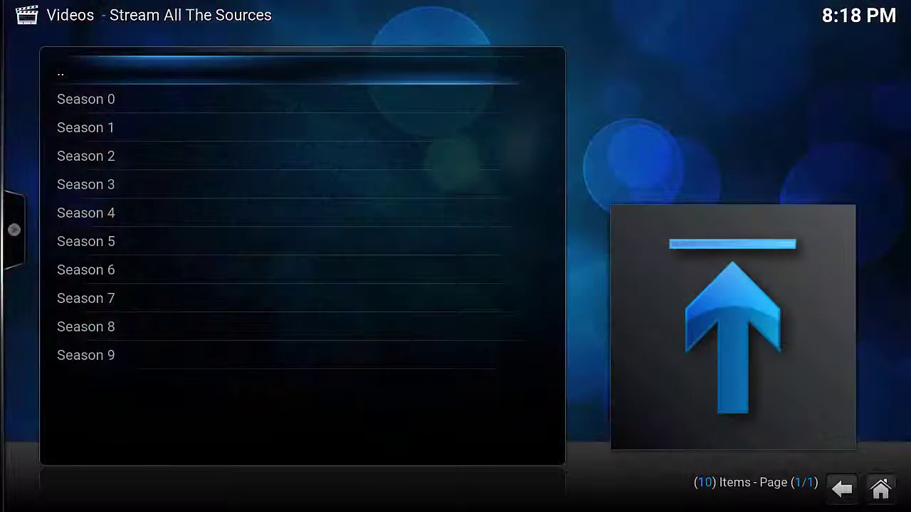
key("Up")
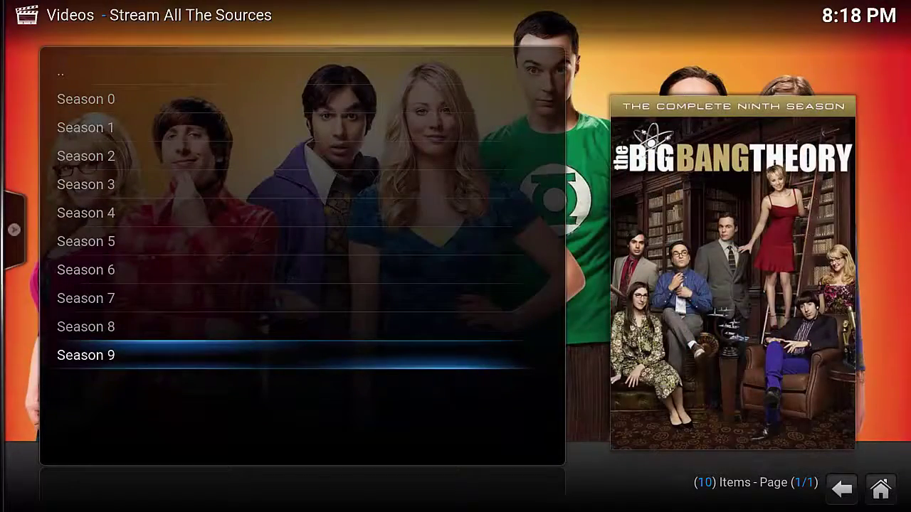
key("Return")
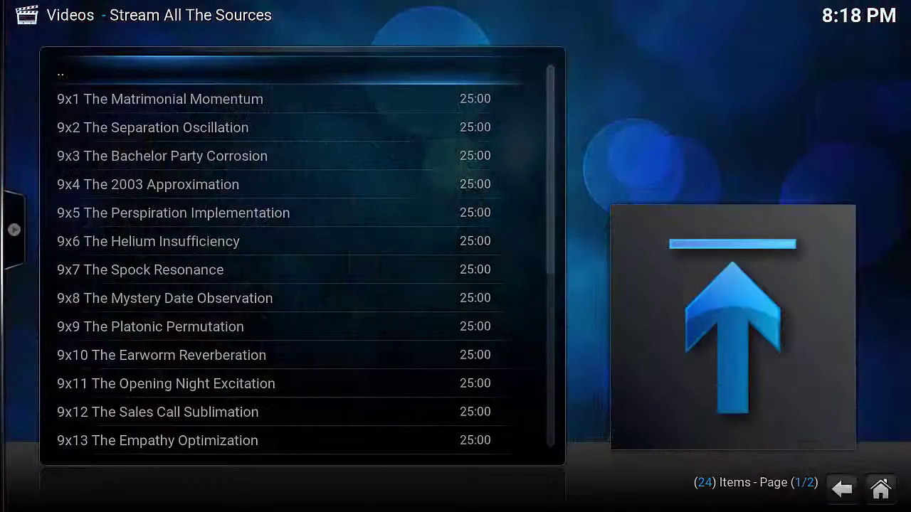
key("Up")
key("Up")
key("Return")
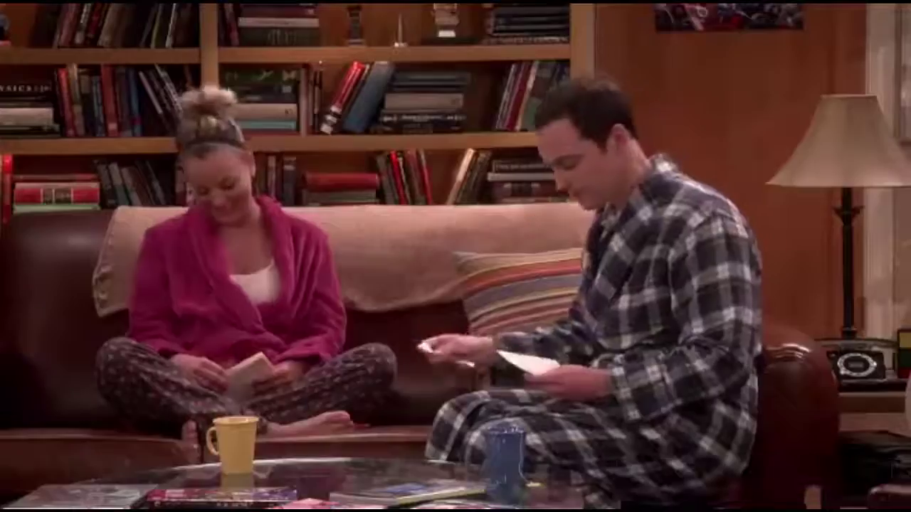
Return to the home menu during playback and open the PROGRAMS add-ons list.
key("Escape")
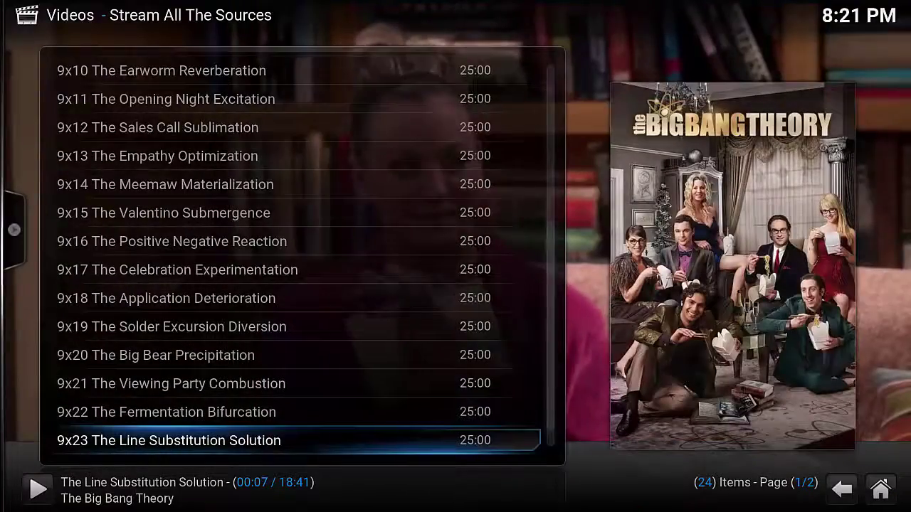
key("Escape")
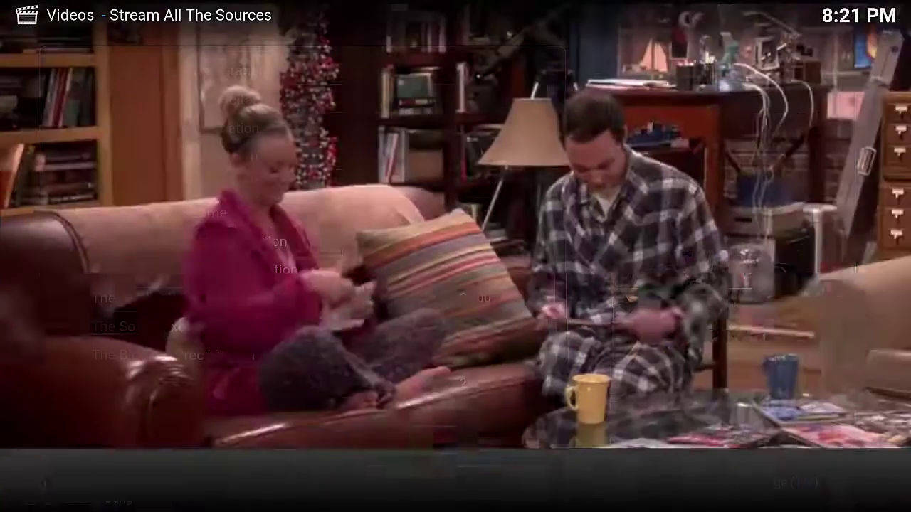
key("Right")
key("Right")
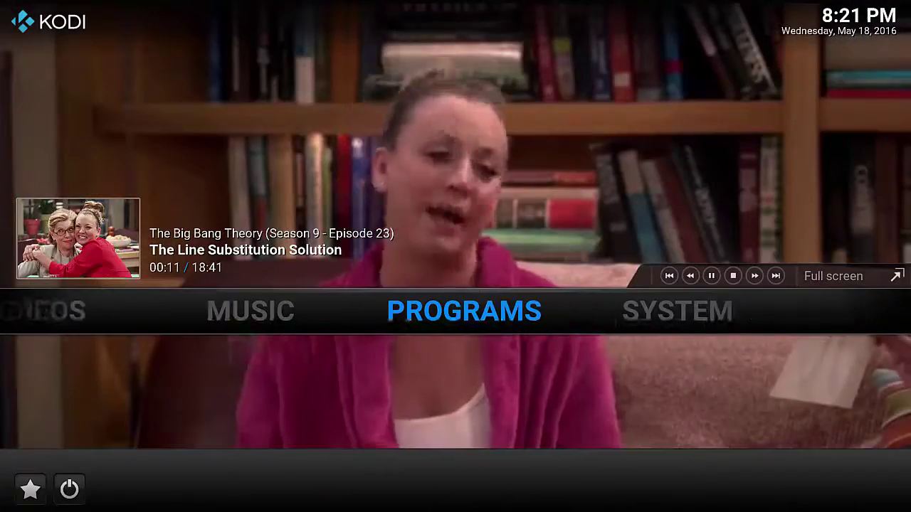
key("Return")
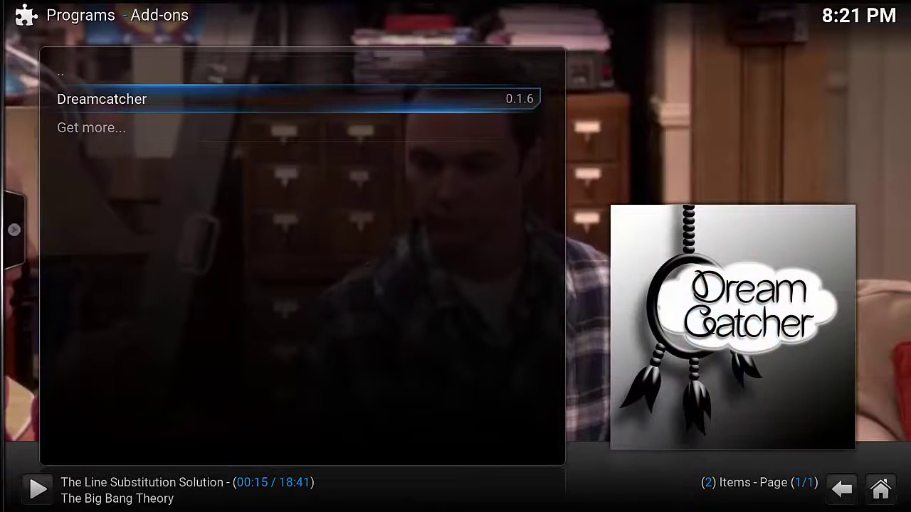
Use Dreamcatcher's Download Video entry on the playing episode, then stop playback.
key("Return")
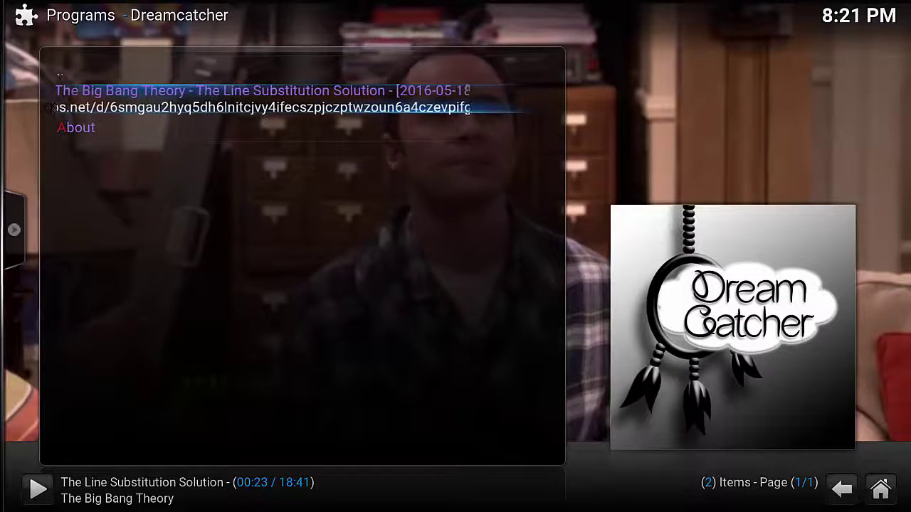
key("Return")
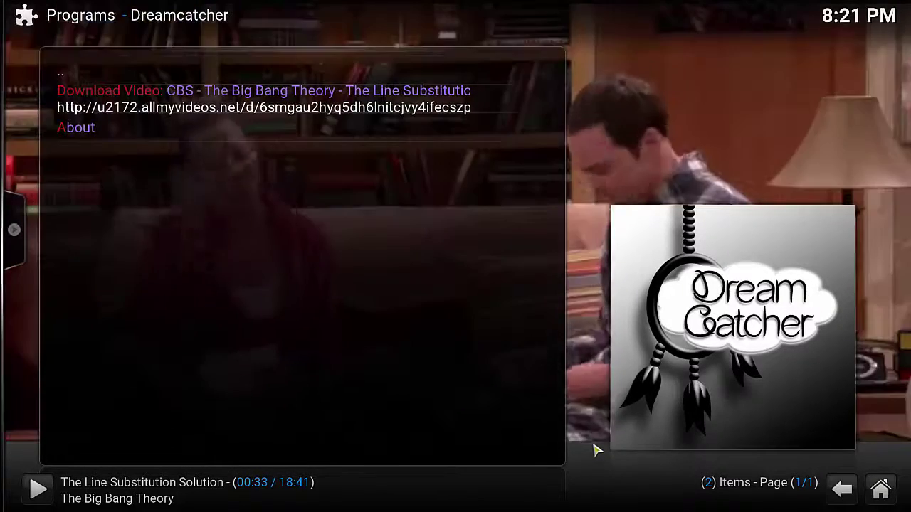
key("Tab")
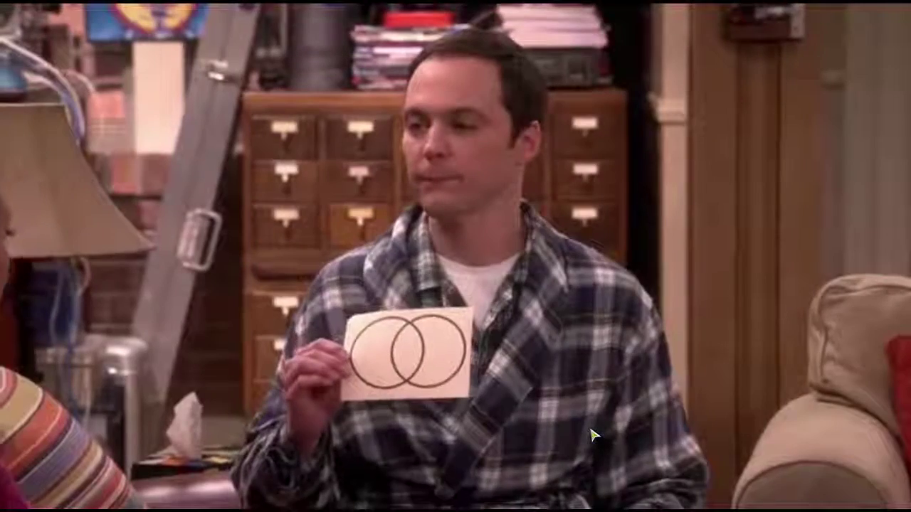
key("Return")
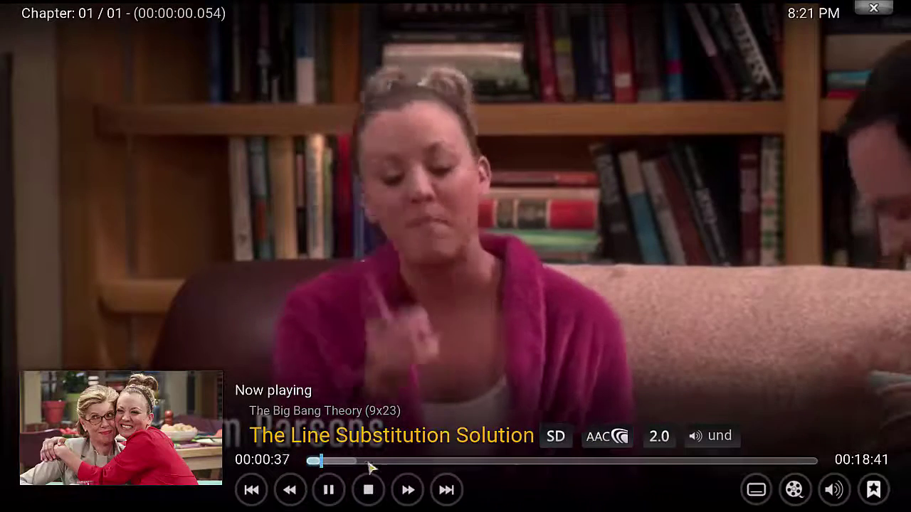
left_click(368, 489)
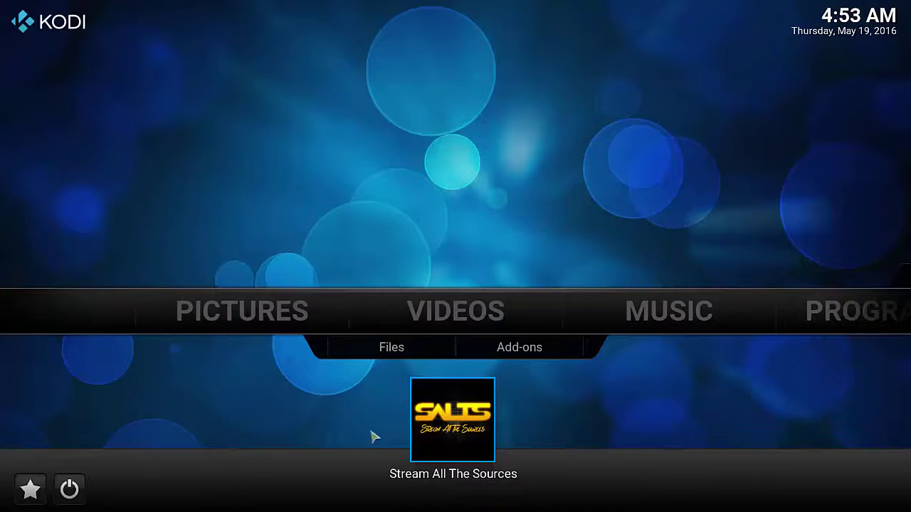
Browse Videos > Files > Desktop to the 2.53 MB Big Bang Theory episode file.
key("Up")
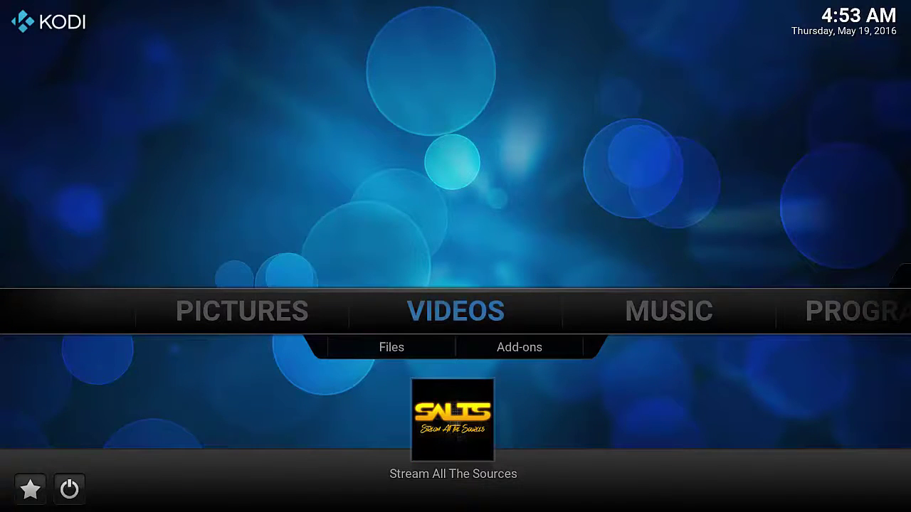
key("Return")
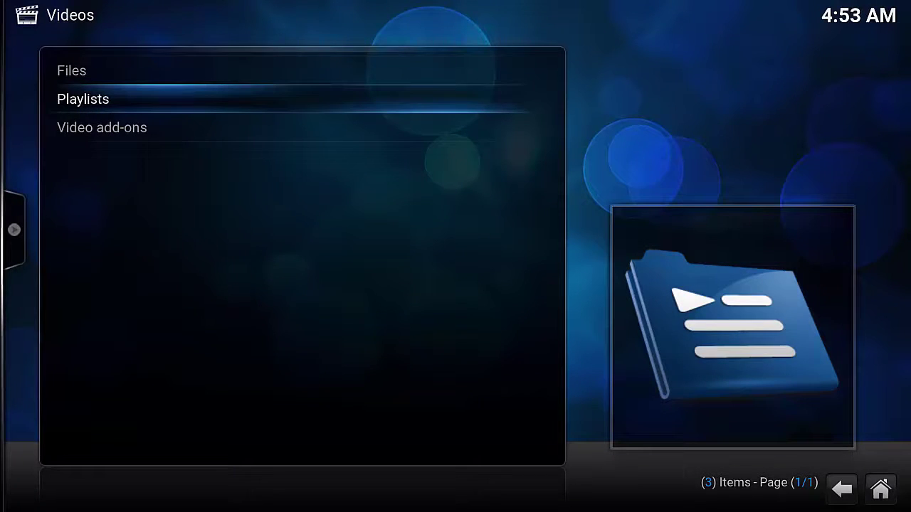
key("Up")
key("Return")
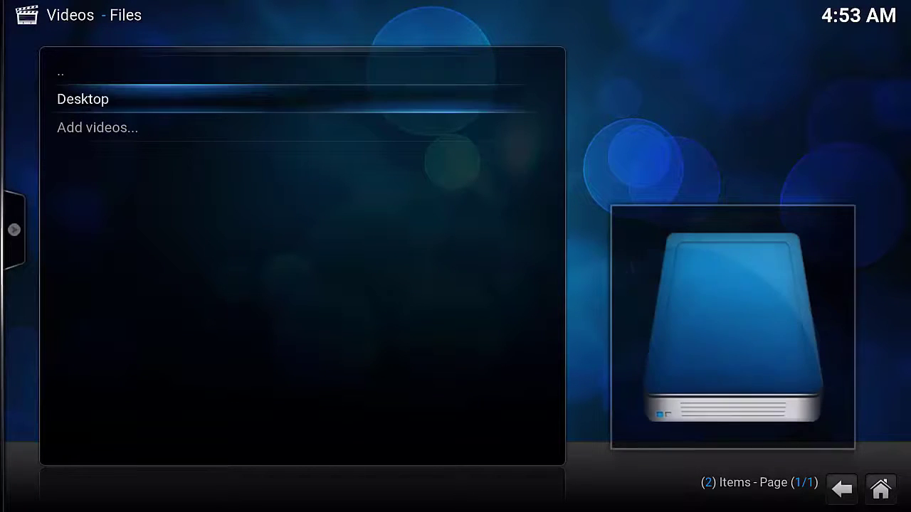
key("Return")
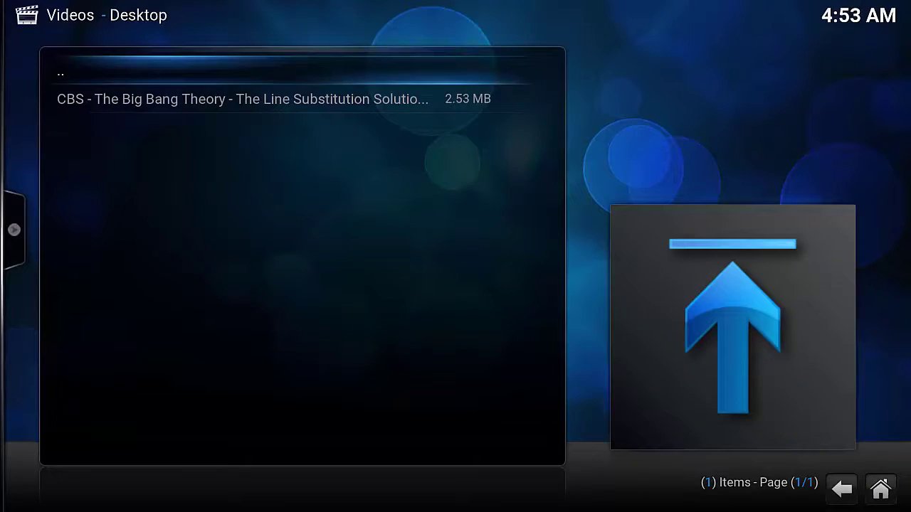
key("Down")
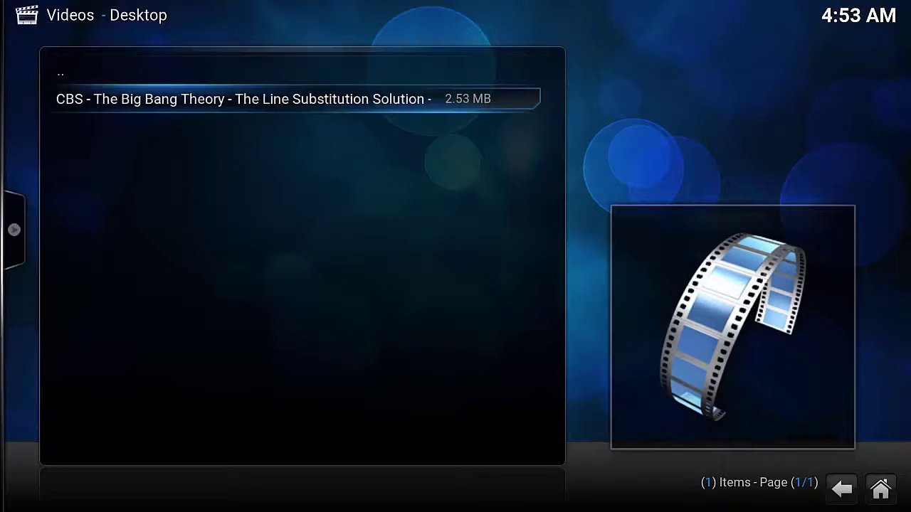